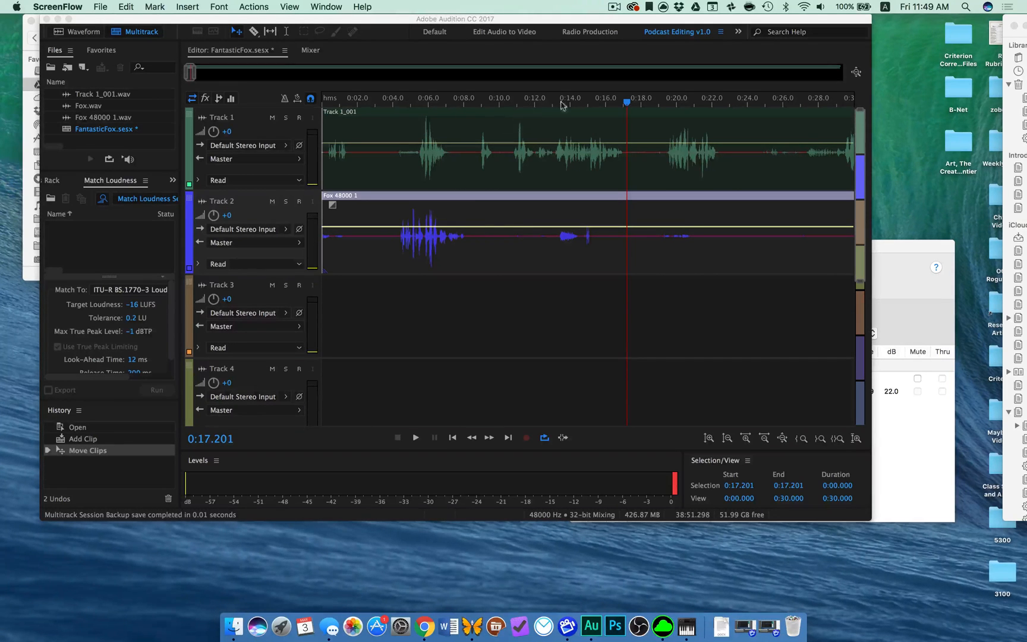
# Play the session from about 0:11 to check sync, and shift the Track 1 clip about 1.7 seconds later
pyautogui.click(520, 102)
pyautogui.press('space')
pyautogui.click(535, 100)
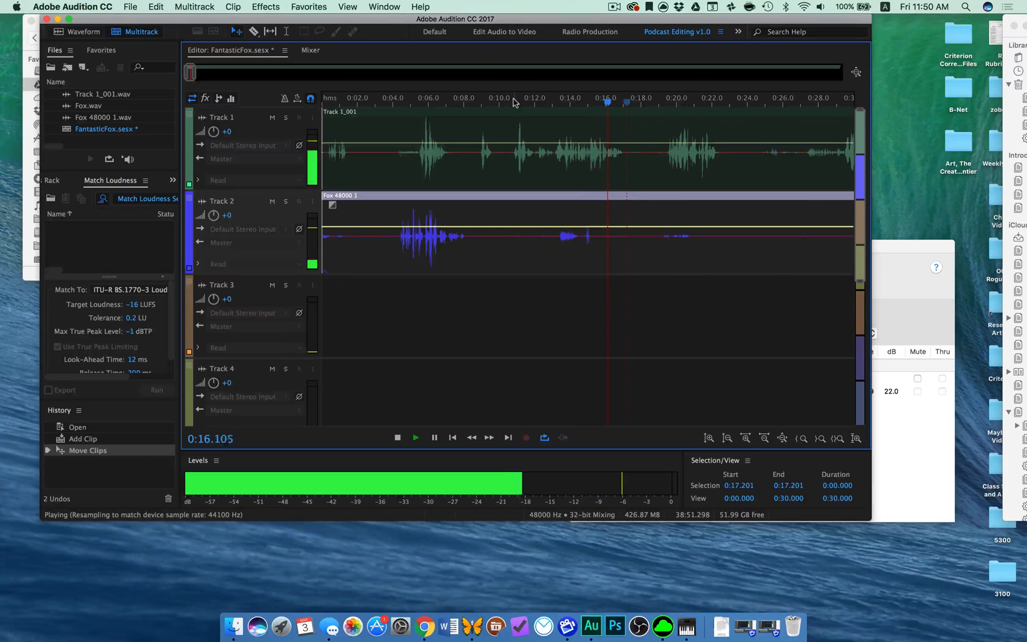
pyautogui.press('space')
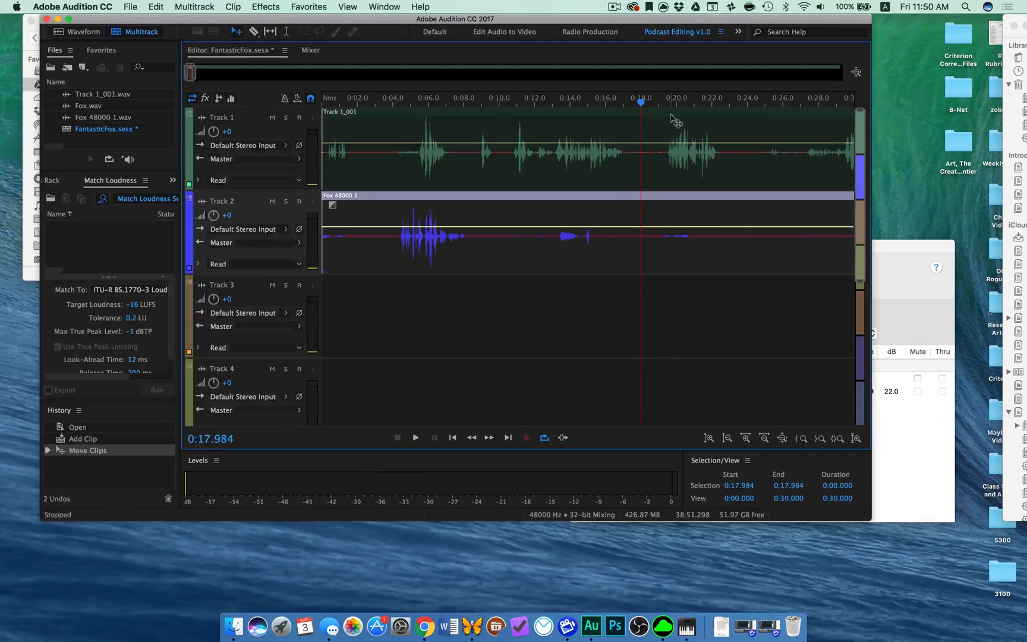
pyautogui.moveTo(682, 119); pyautogui.dragTo(709, 122)
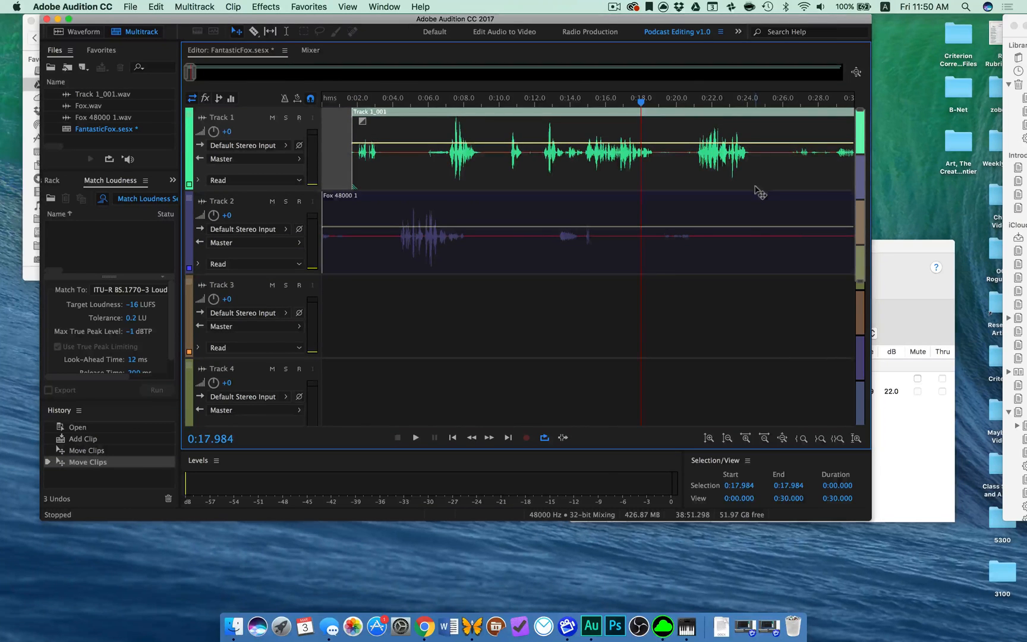
# Play the session from about 0:31 and shift the Track 2 clip about 5 seconds later
pyautogui.hscroll(10, 758, 192)
pyautogui.hscroll(1, 757, 192)
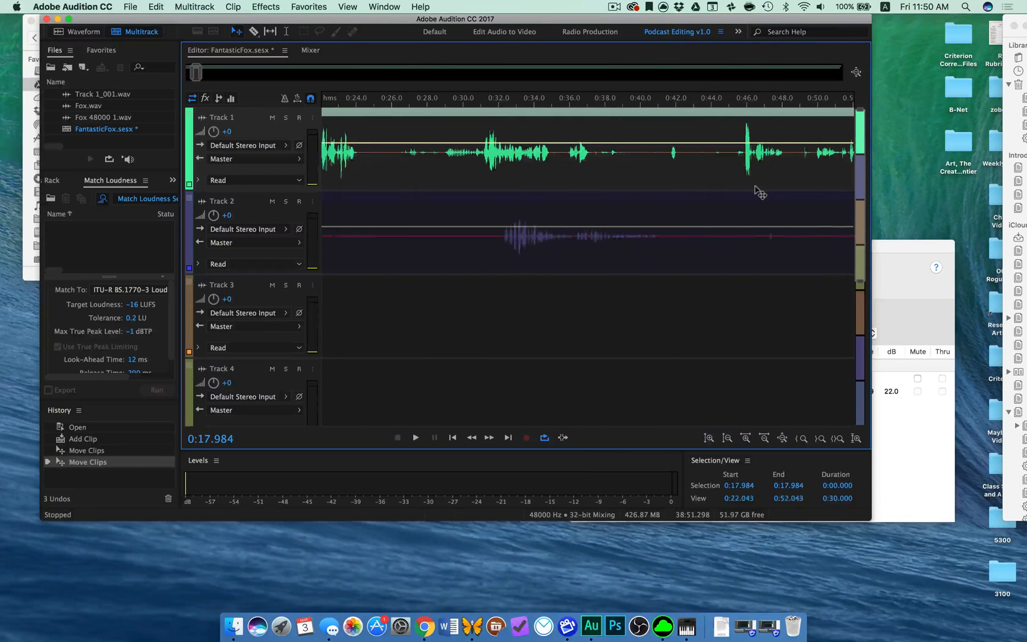
pyautogui.click(501, 104)
pyautogui.press('space')
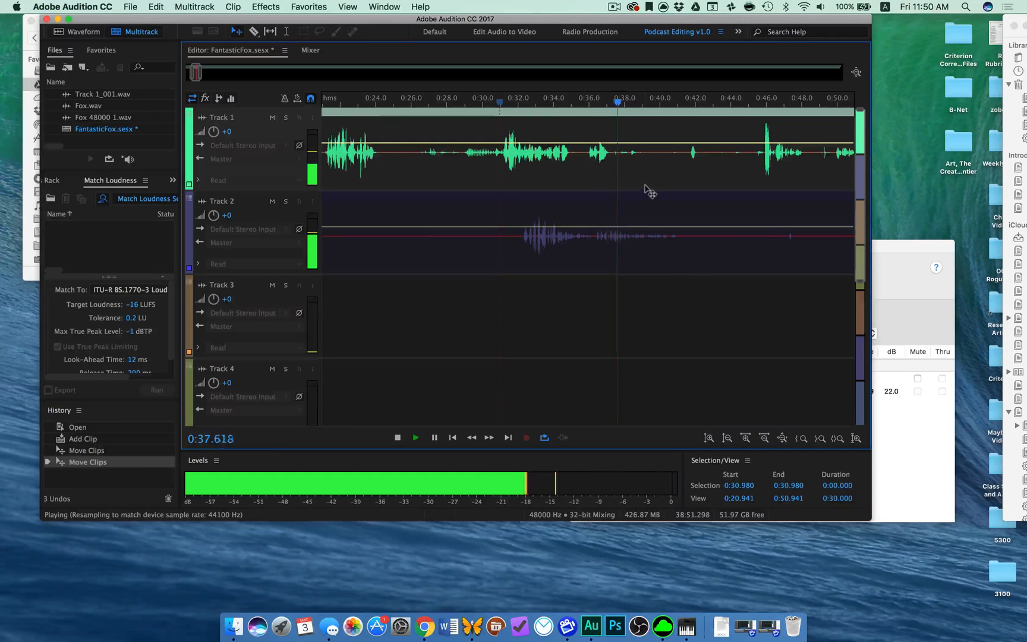
pyautogui.press('space')
pyautogui.moveTo(615, 202); pyautogui.dragTo(704, 198)
# Play the session from about 0:43.6 to check the alignment of the two voice tracks
pyautogui.click(724, 101)
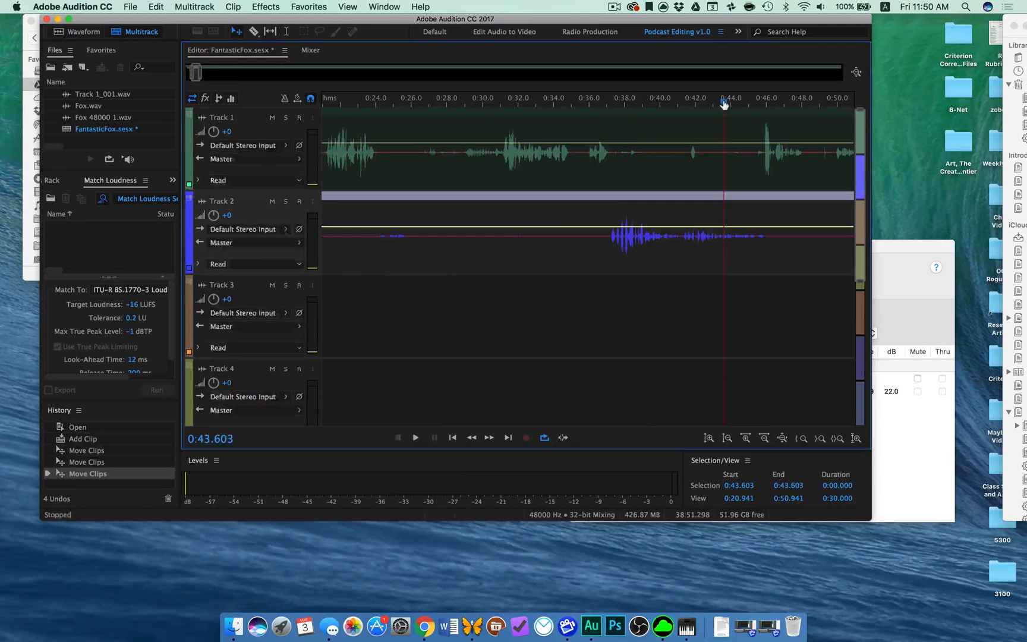
pyautogui.press('space')
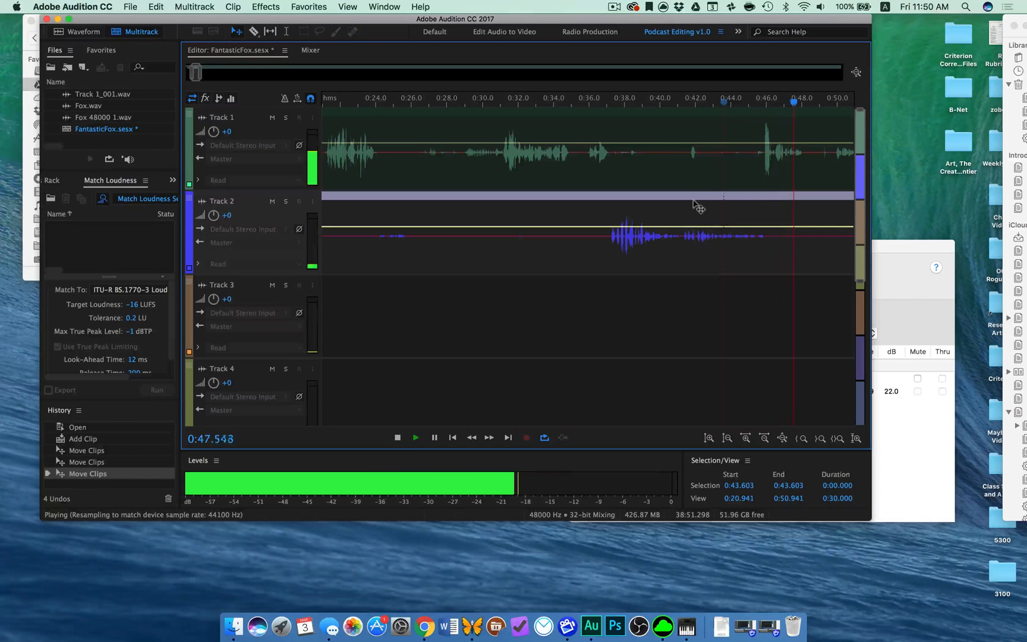
pyautogui.press('space')
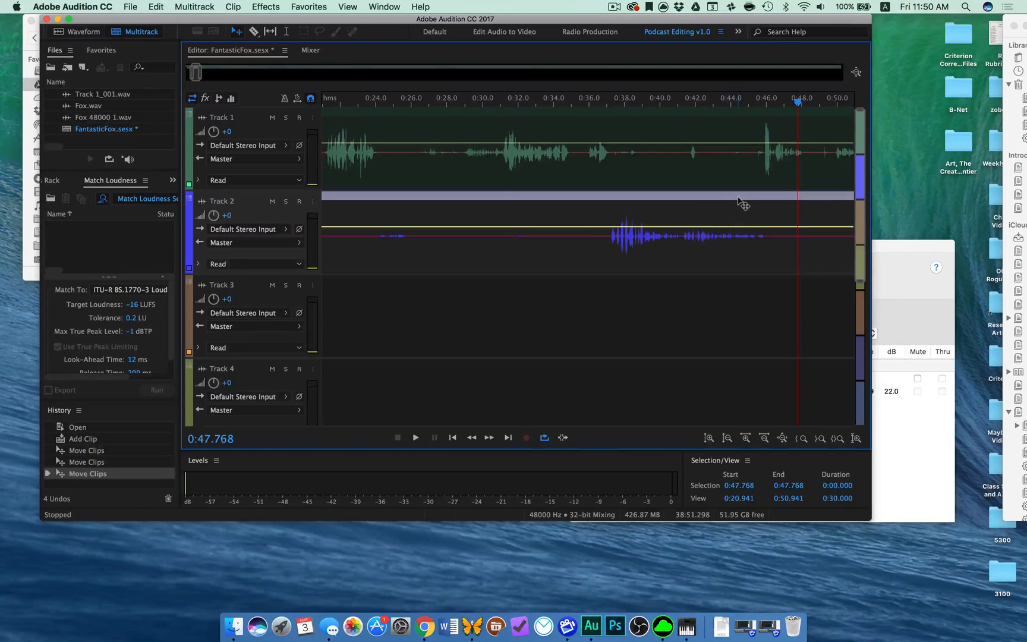
# Open the Track 1 clip in the waveform editor and apply Adaptive Noise Reduction to the entire recording
pyautogui.doubleClick(493, 171)
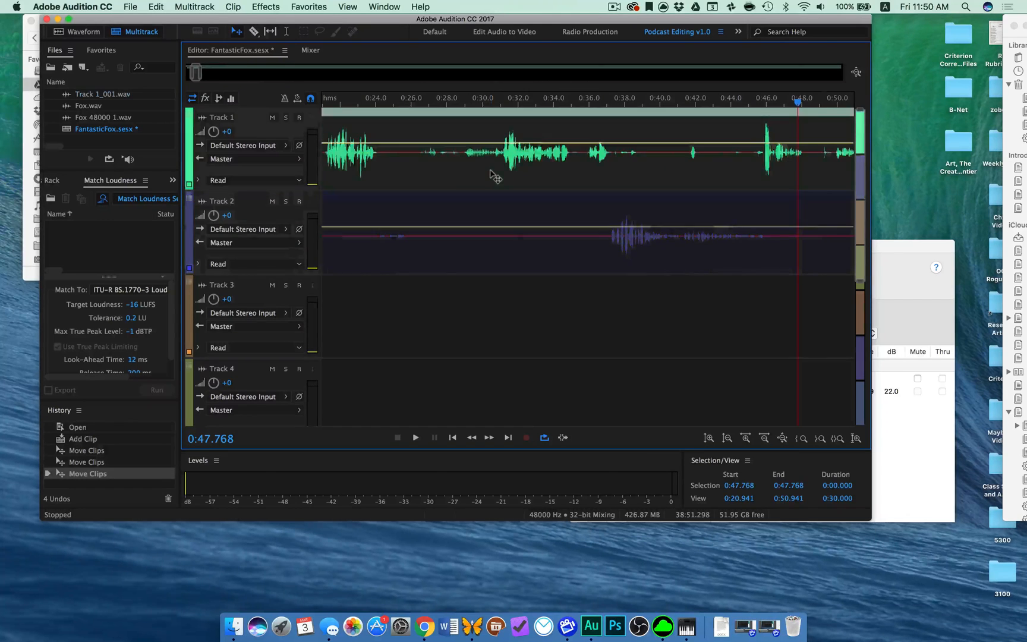
pyautogui.press('super+a')
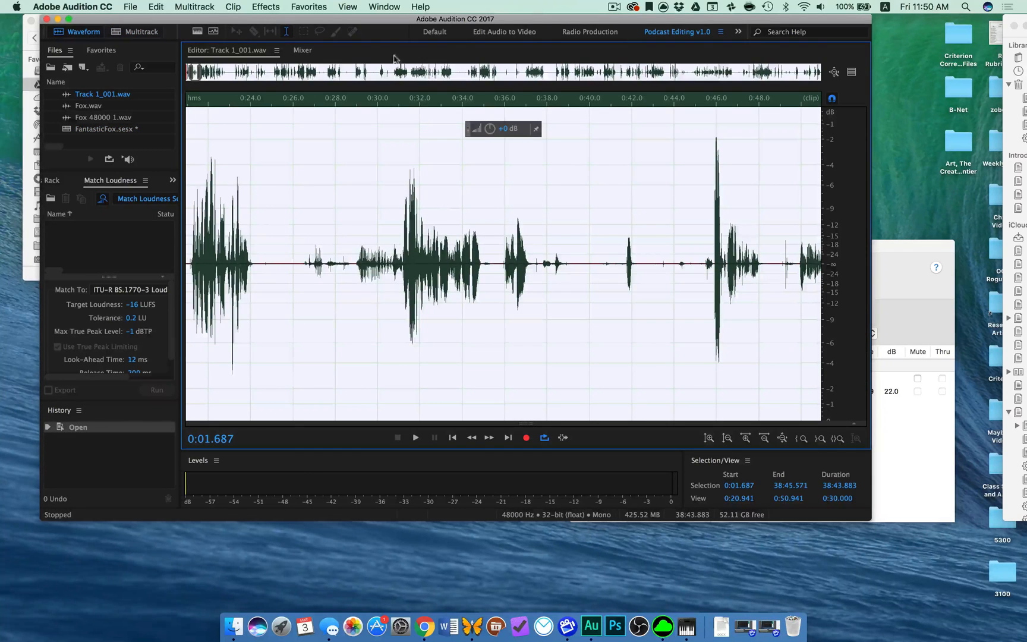
pyautogui.click(308, 6)
pyautogui.moveTo(275, 6)
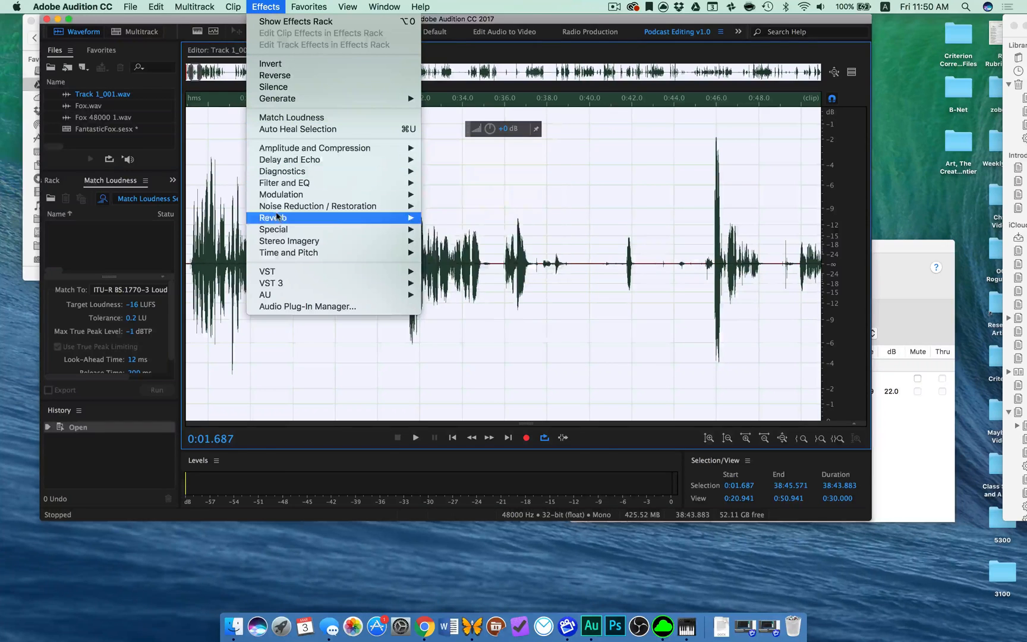
pyautogui.moveTo(280, 207)
pyautogui.click(474, 267)
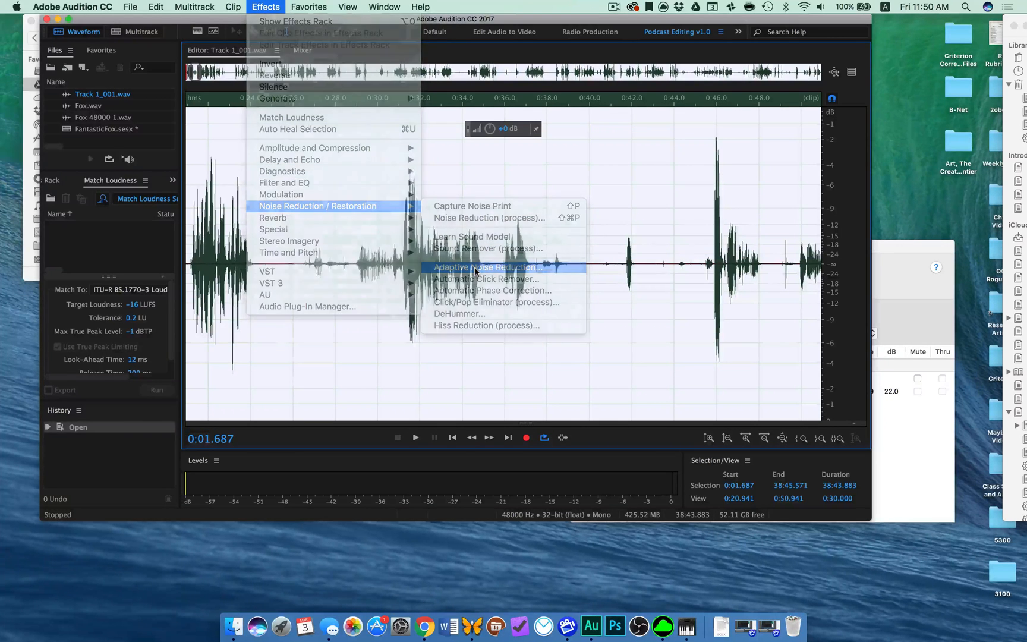
pyautogui.click(480, 351)
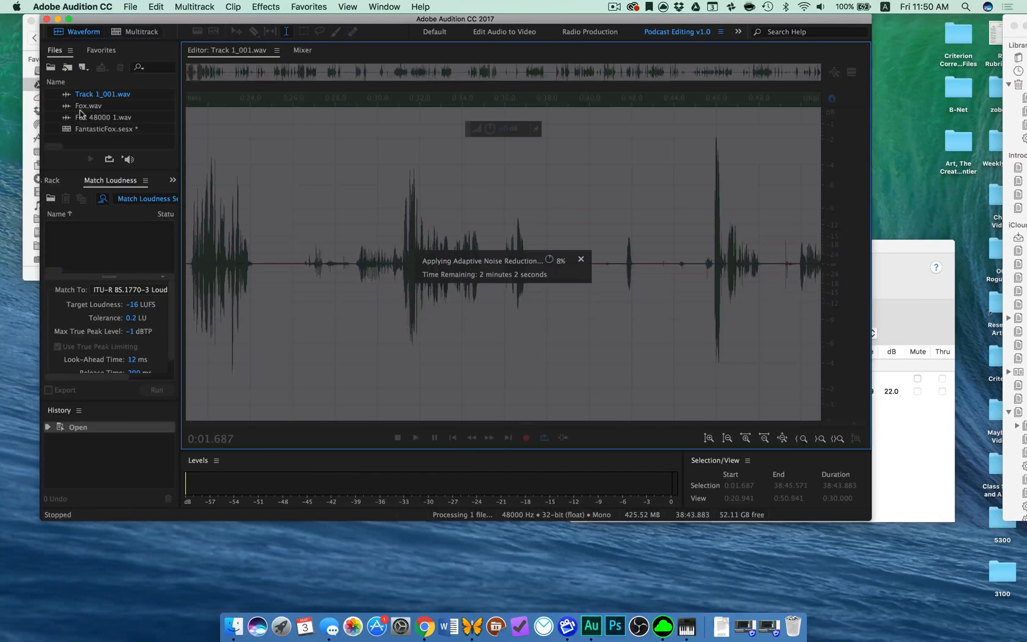
# Close the unused Fox.wav file
pyautogui.click(94, 107)
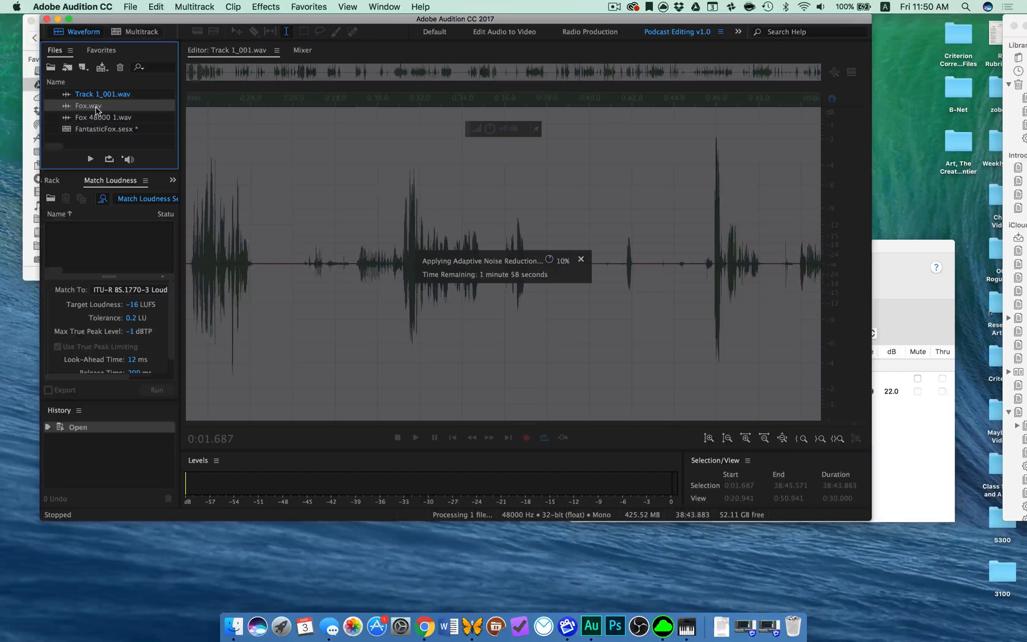
pyautogui.rightClick(96, 109)
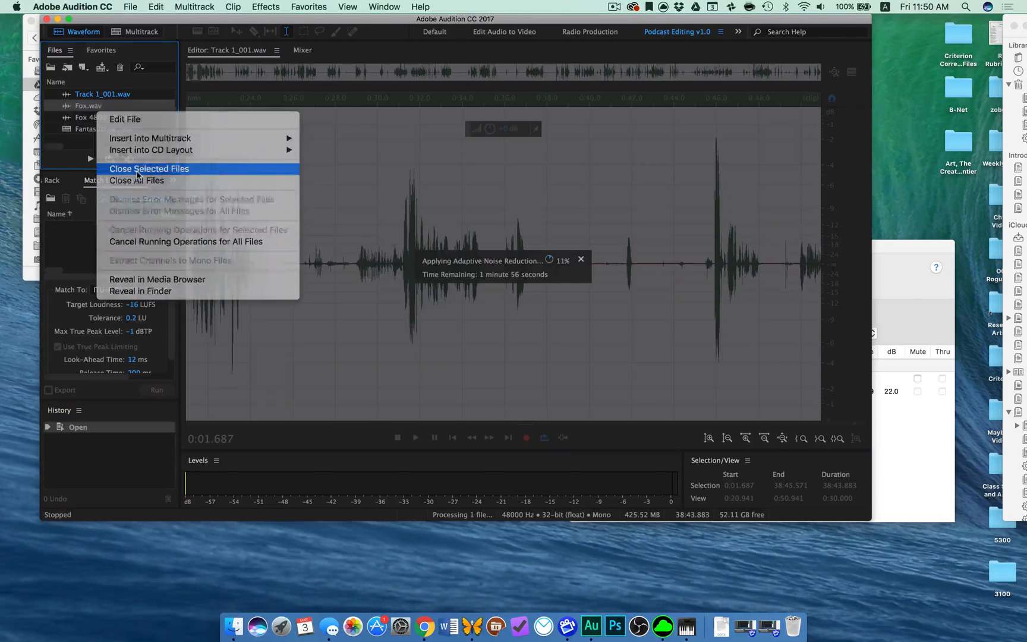
pyautogui.click(137, 170)
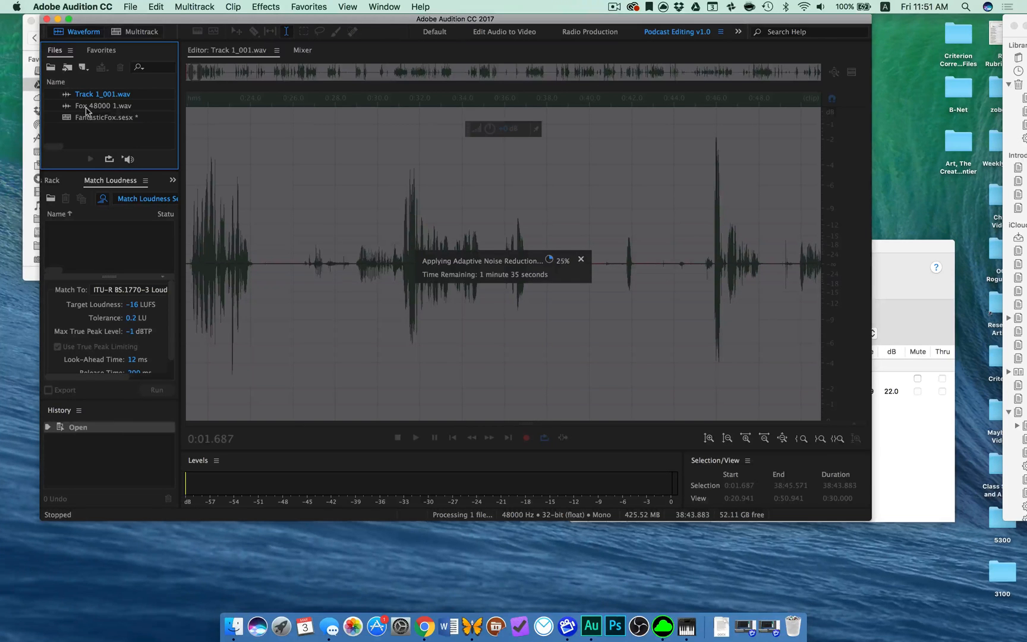
# Open Fox 48000 1.wav and apply Adaptive Noise Reduction to the entire recording
pyautogui.doubleClick(103, 106)
pyautogui.doubleClick(363, 306)
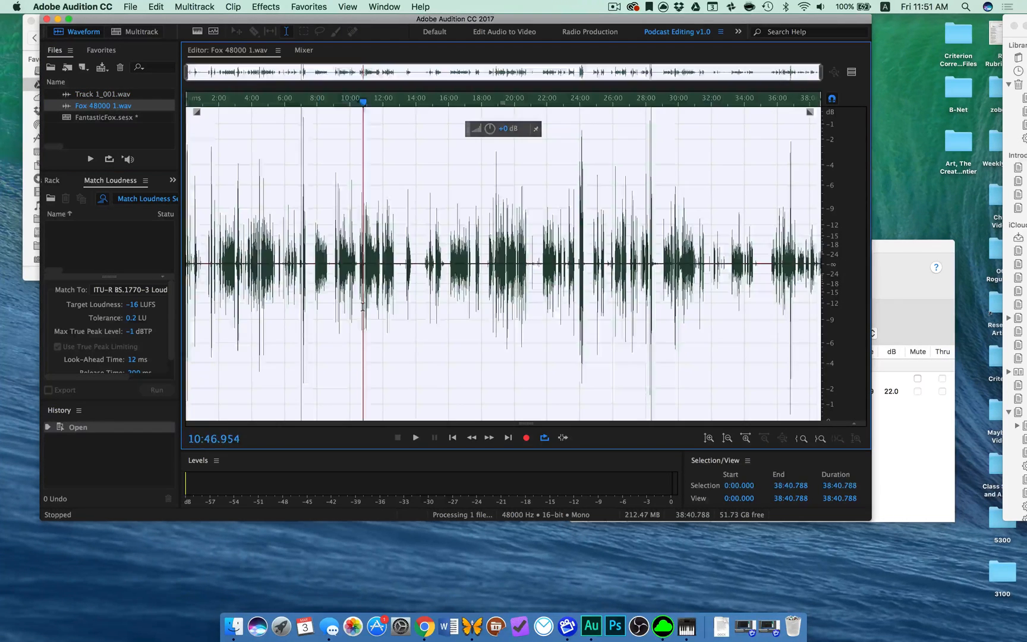
pyautogui.click(266, 7)
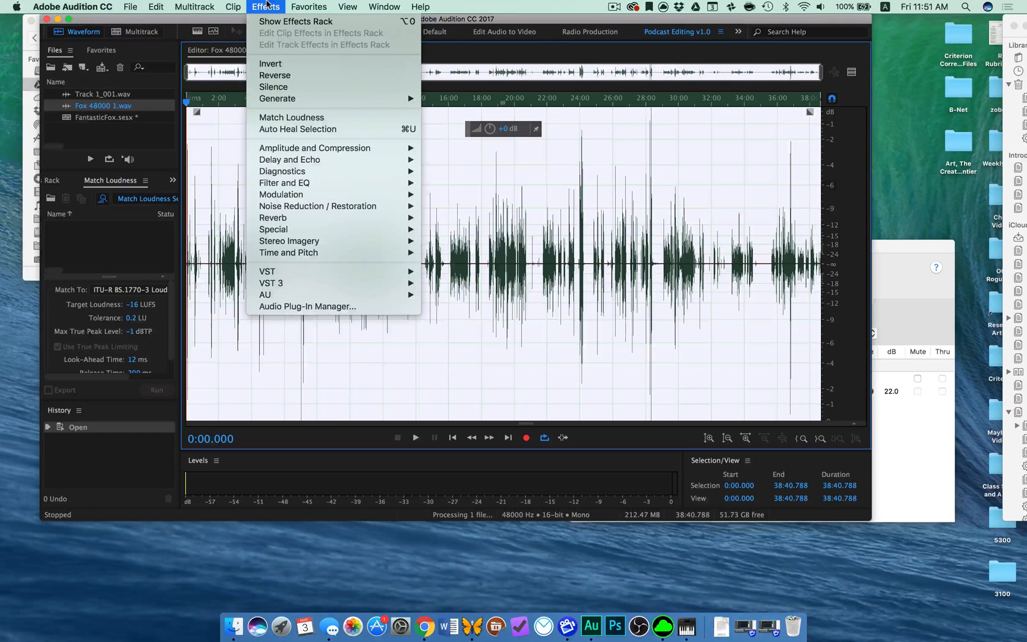
pyautogui.moveTo(308, 209)
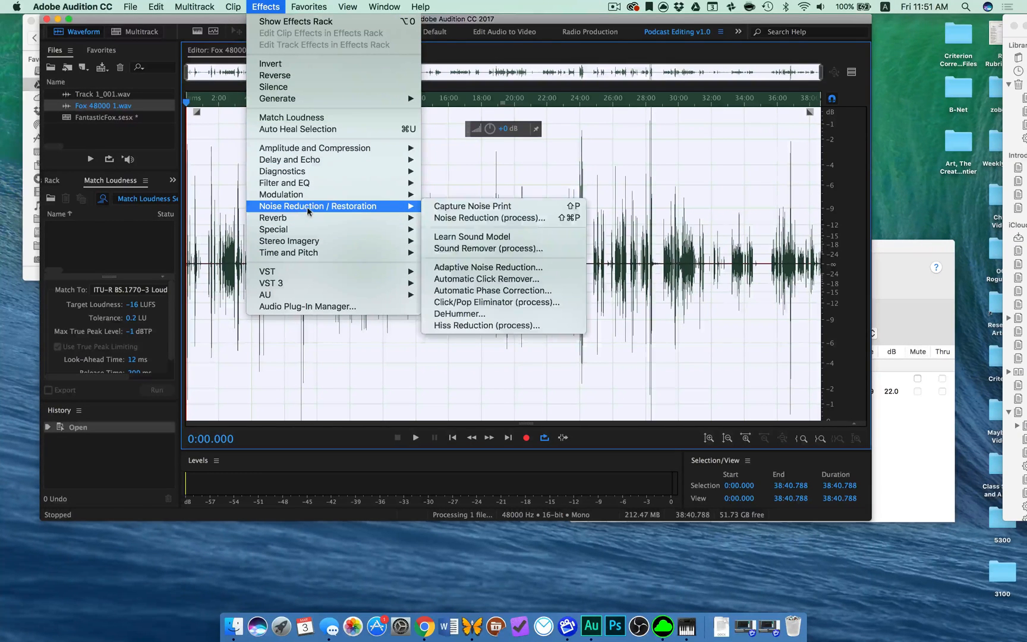
pyautogui.click(464, 267)
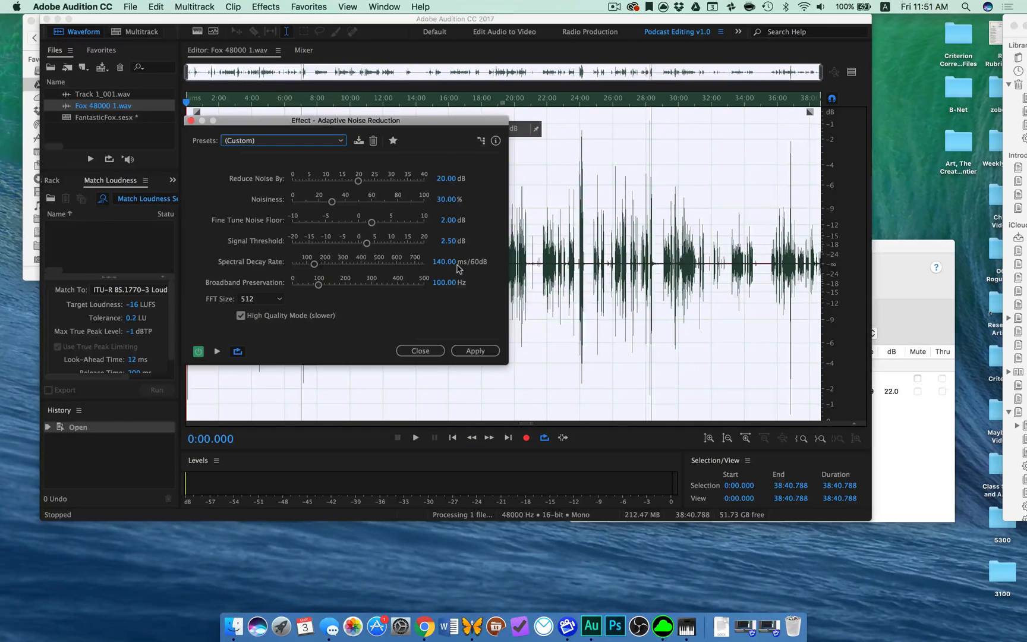
pyautogui.click(479, 352)
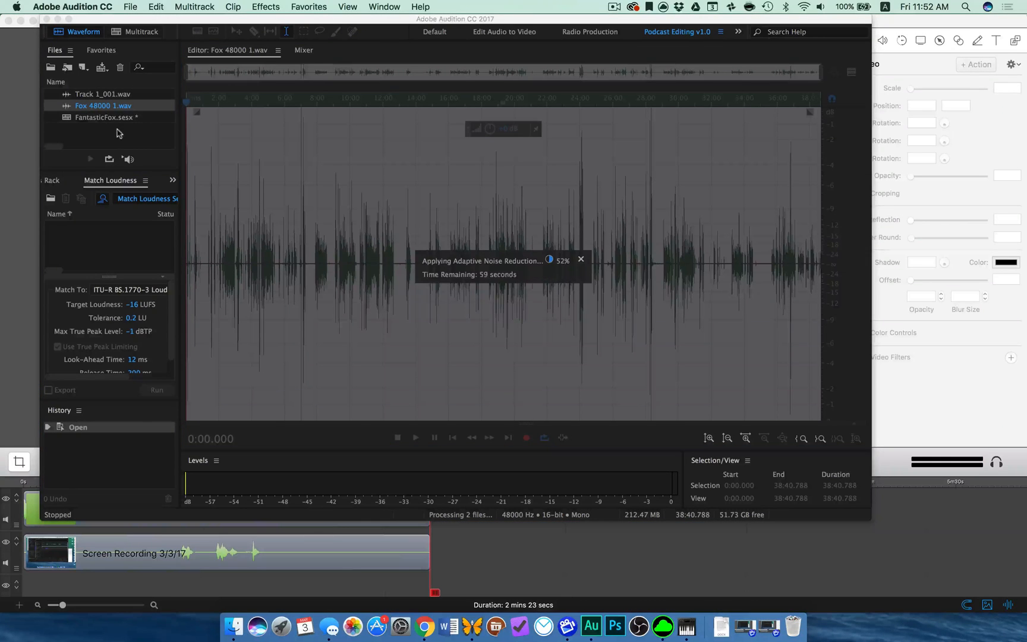
# Widen the file list until its Status column shows
pyautogui.click(170, 145)
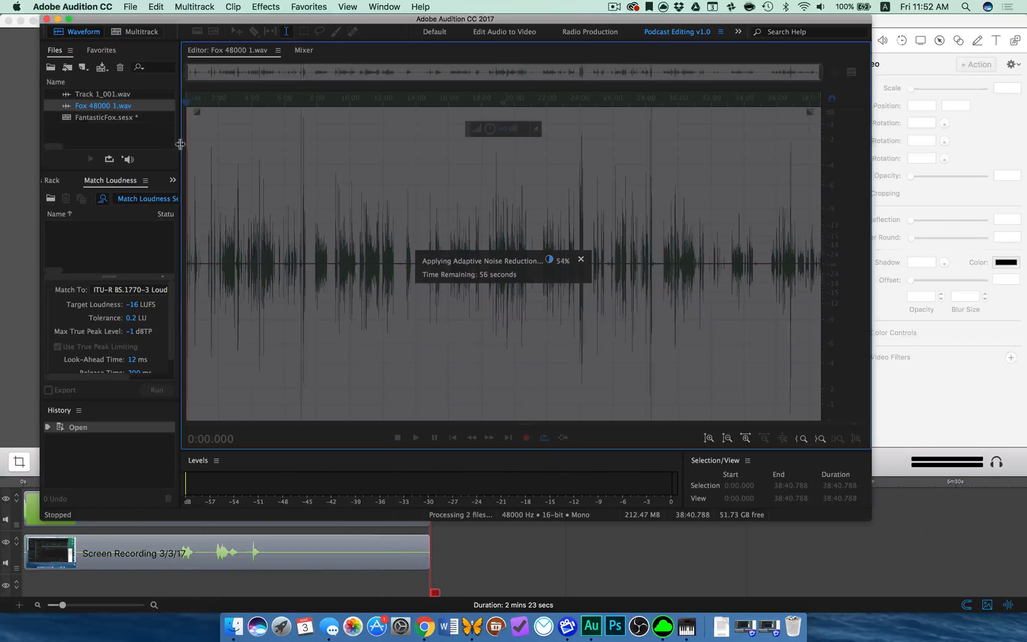
pyautogui.moveTo(182, 145); pyautogui.dragTo(265, 150)
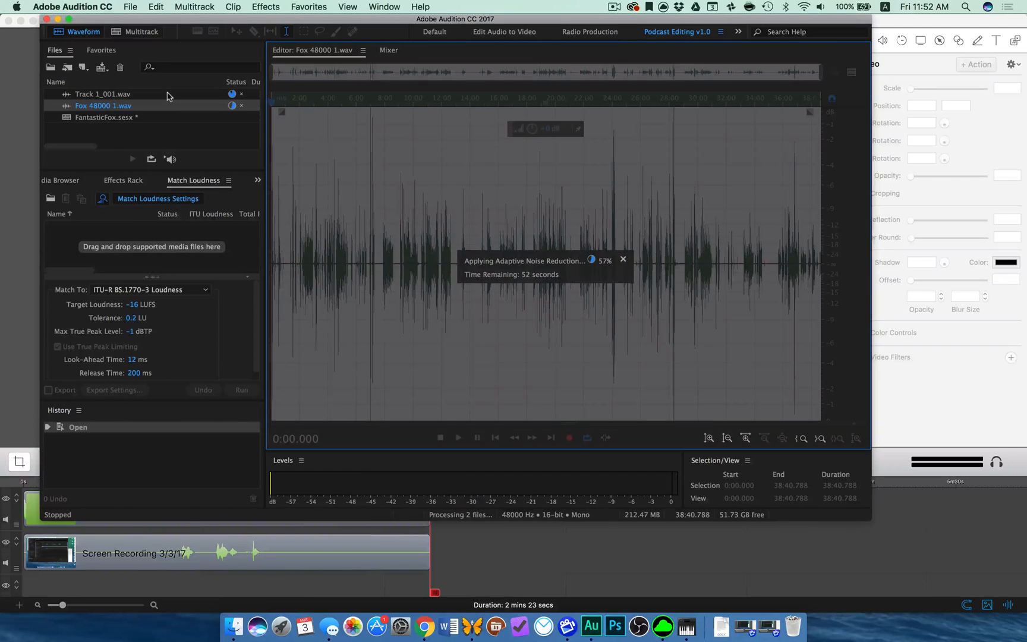
# Apply the 10-band Graphic Equalizer to Track 1_001.wav with the "AA - Bret Updated EQ" preset
pyautogui.click(167, 95)
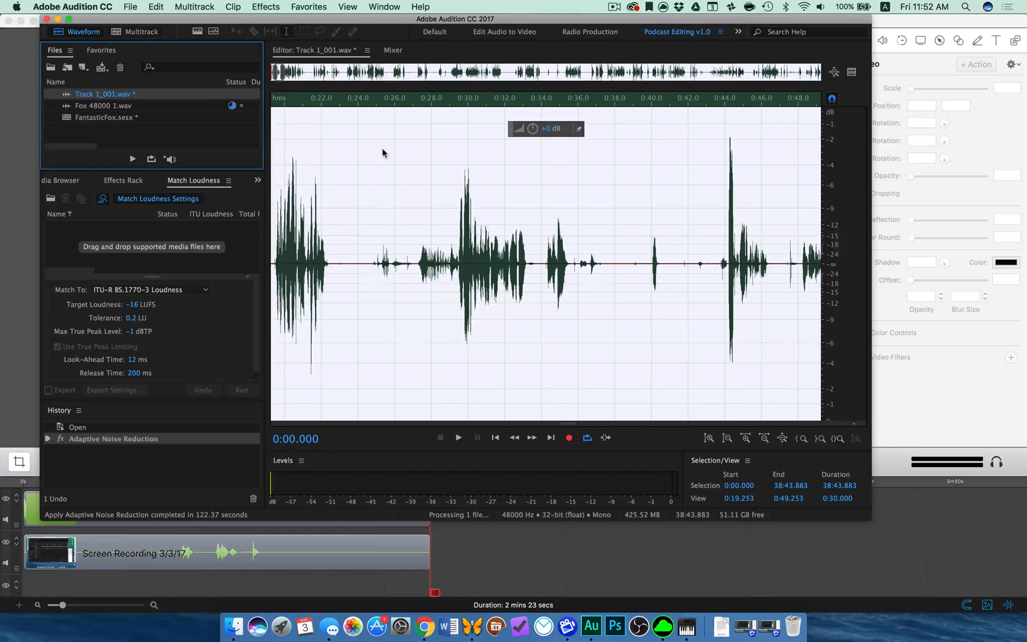
pyautogui.click(275, 8)
pyautogui.moveTo(297, 189)
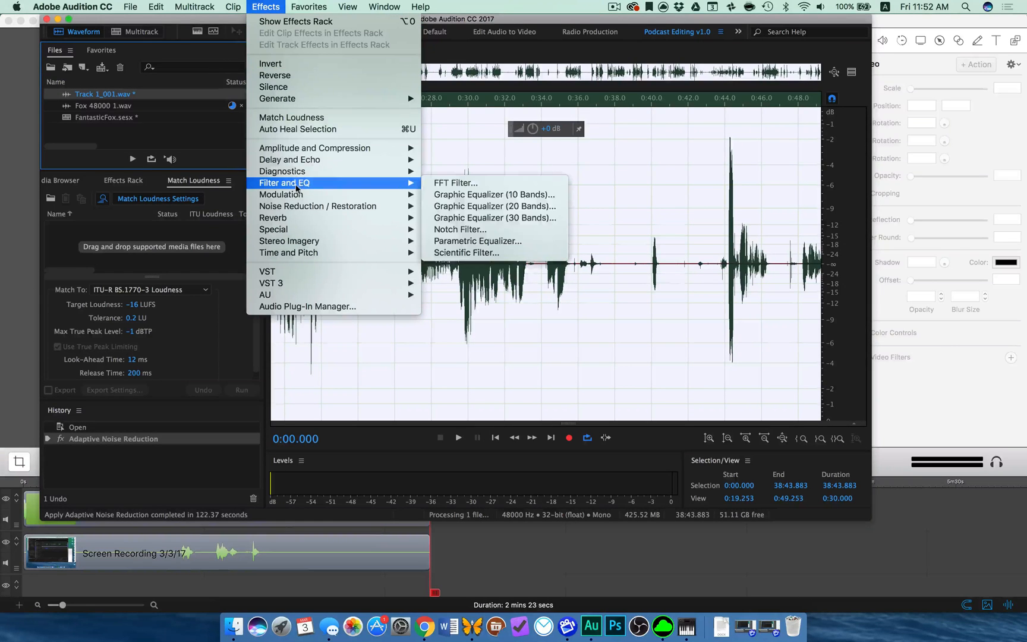
pyautogui.click(457, 194)
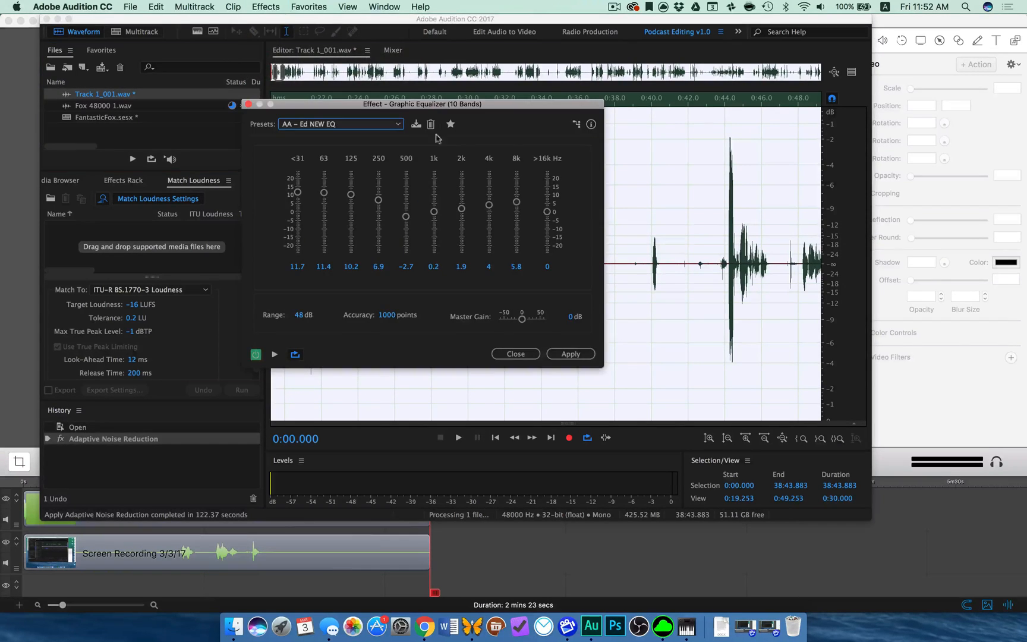
pyautogui.click(400, 123)
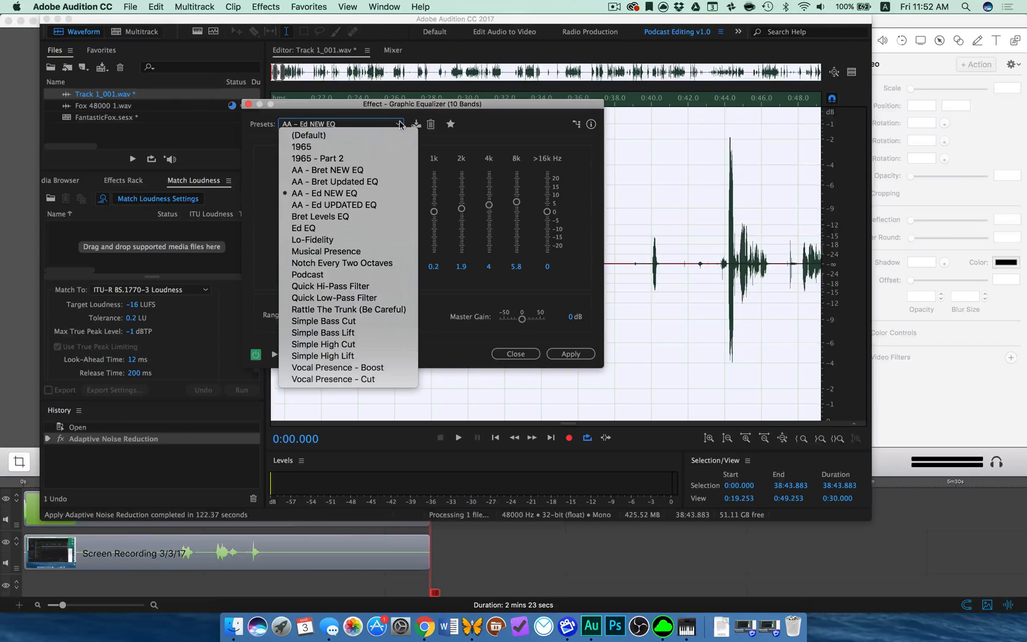
pyautogui.click(380, 181)
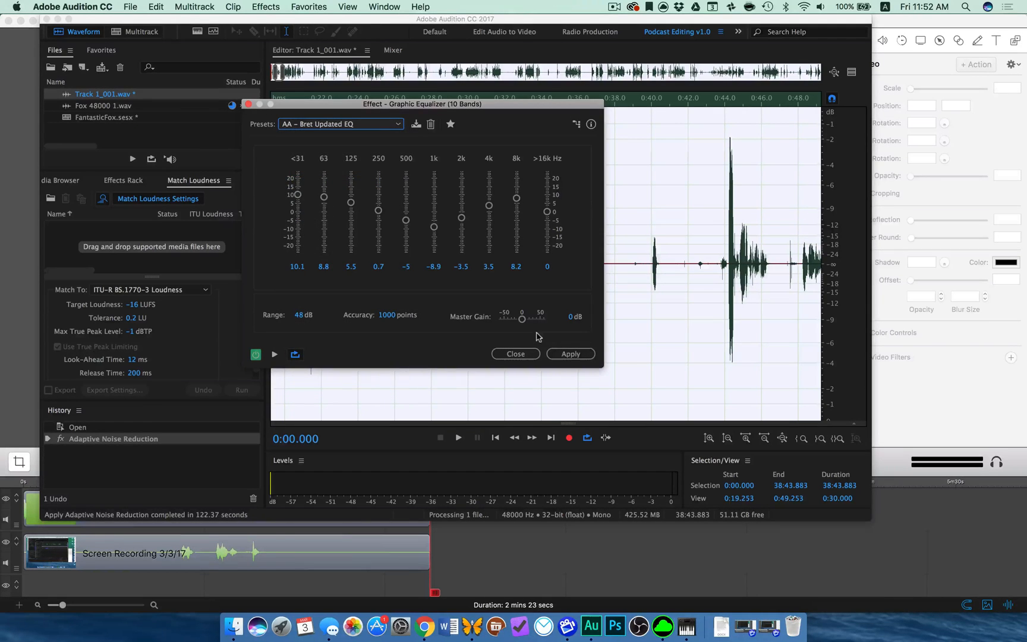
pyautogui.click(564, 356)
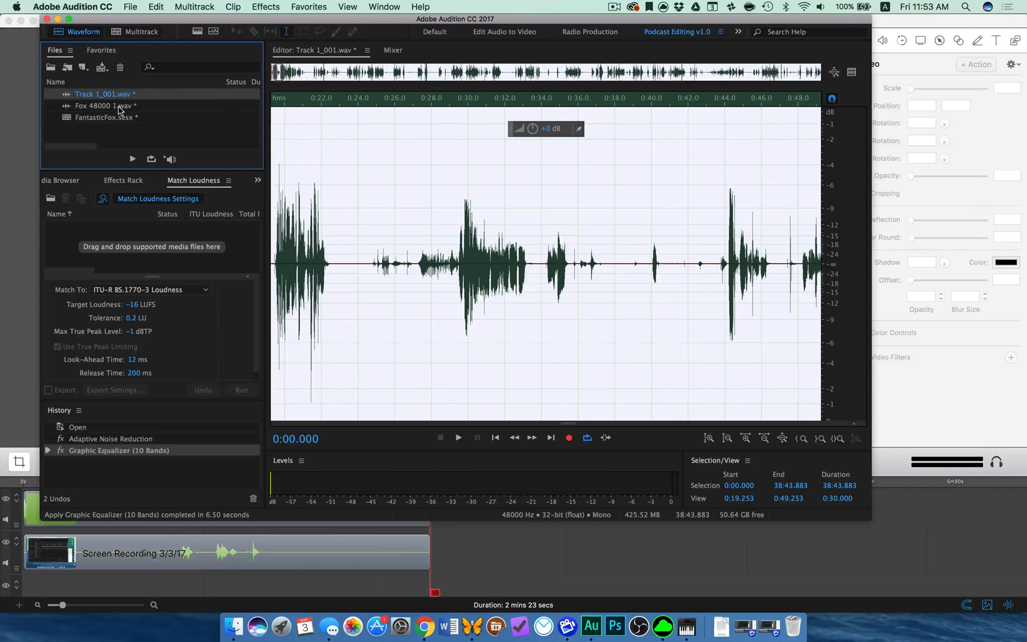
# Apply the 10-band Graphic Equalizer to Fox 48000 1.wav with the "AA - Ed NEW EQ" preset and return to the FantasticFox.sesx session
pyautogui.doubleClick(119, 109)
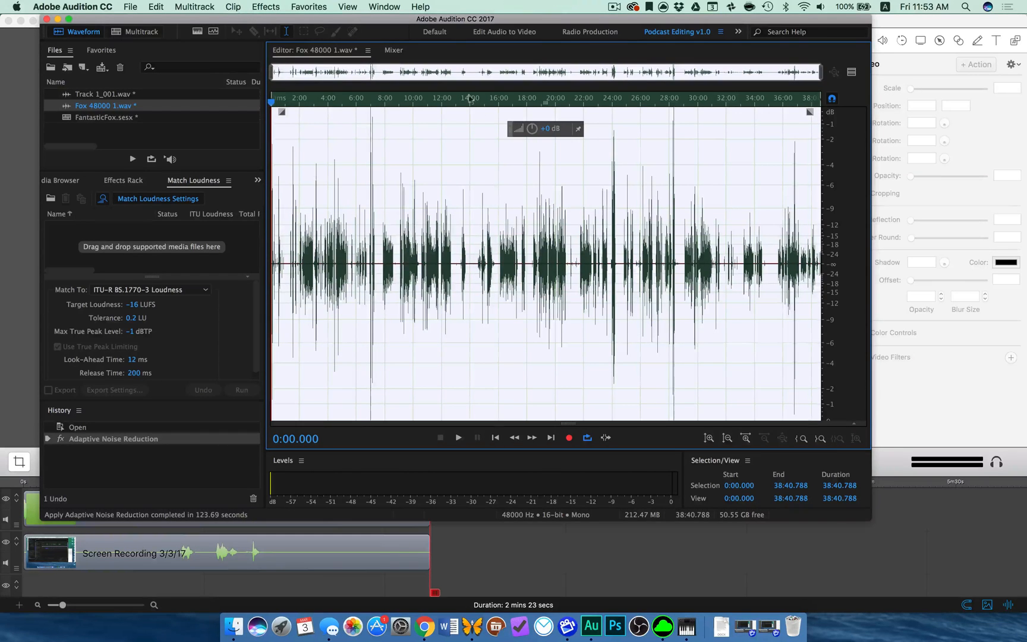
pyautogui.click(260, 7)
pyautogui.moveTo(300, 182)
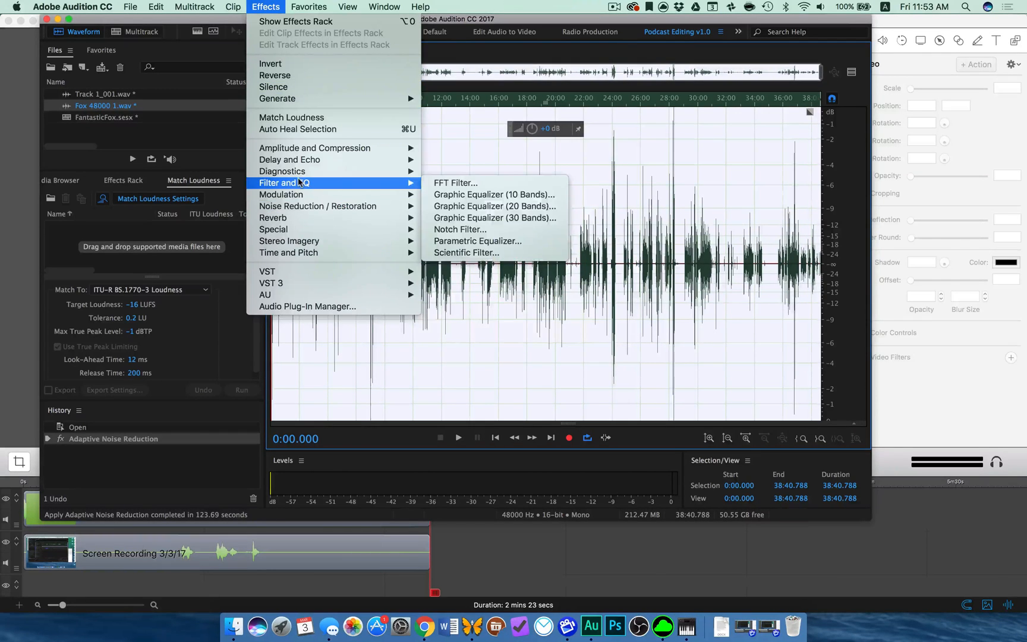
pyautogui.click(455, 195)
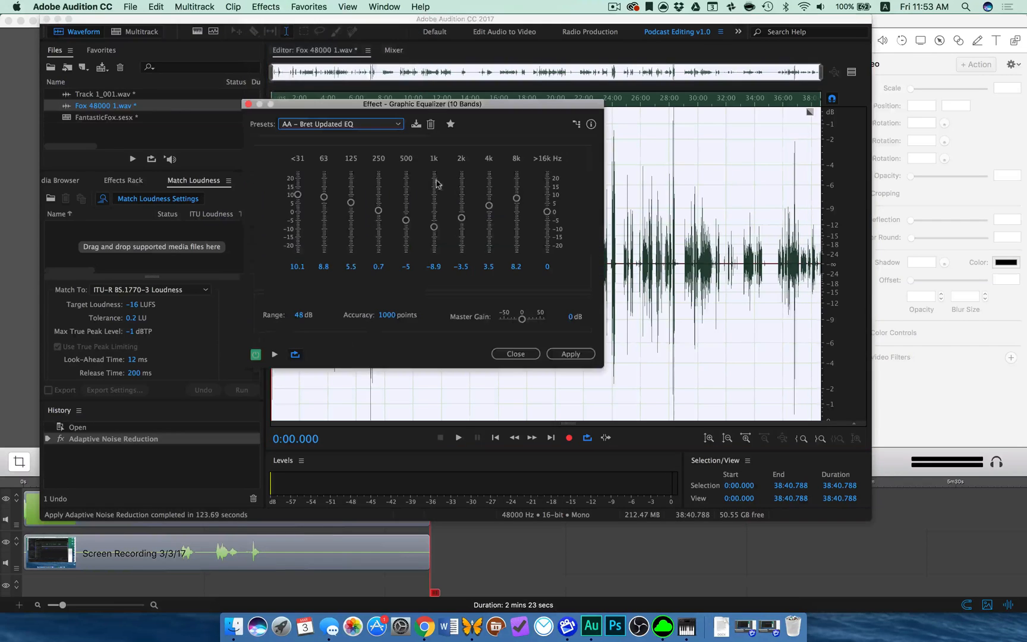
pyautogui.click(391, 122)
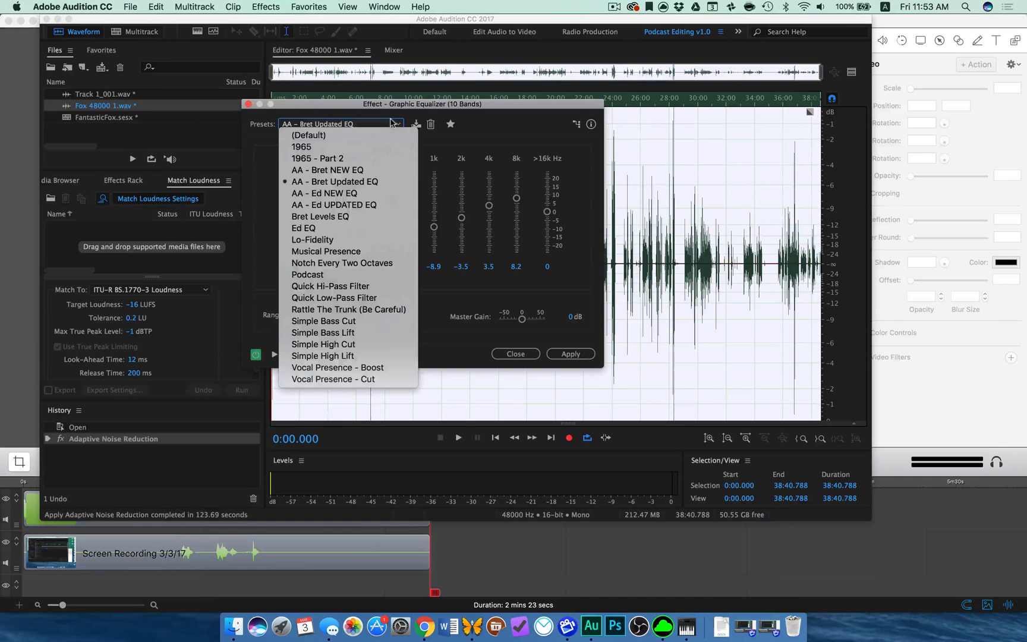
pyautogui.click(374, 193)
pyautogui.click(561, 354)
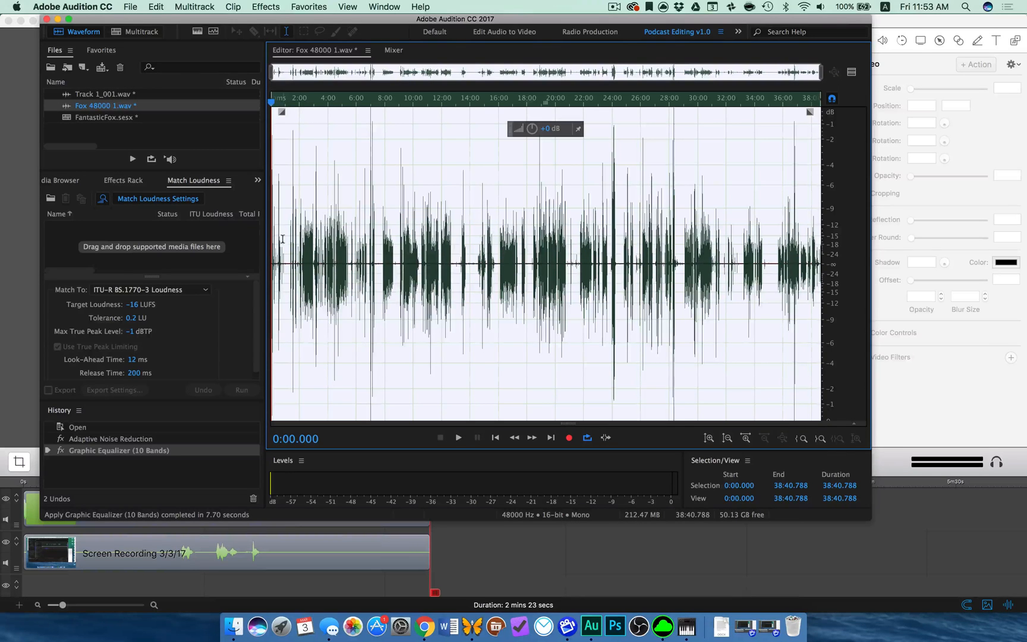
pyautogui.doubleClick(104, 119)
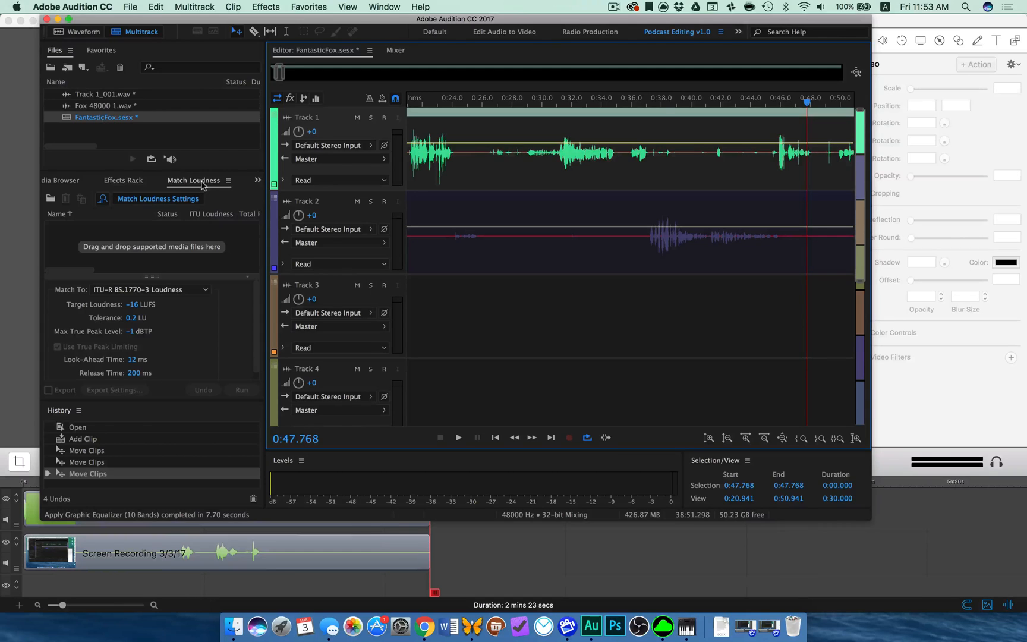
# Add Track 1_001.wav and Fox 48000 1.wav to Match Loudness
pyautogui.click(58, 182)
pyautogui.click(202, 180)
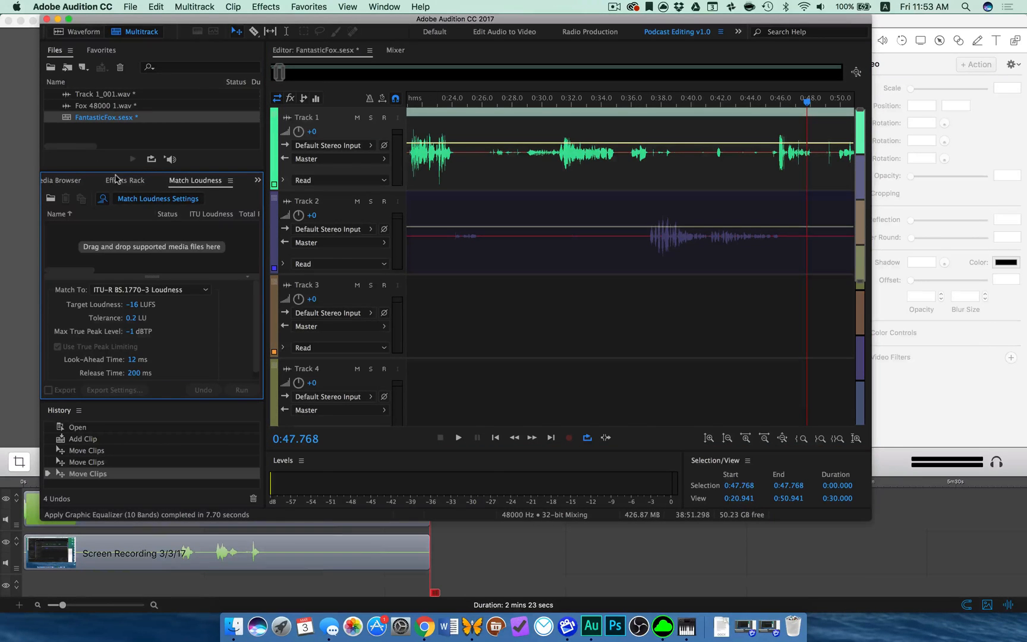
pyautogui.click(380, 6)
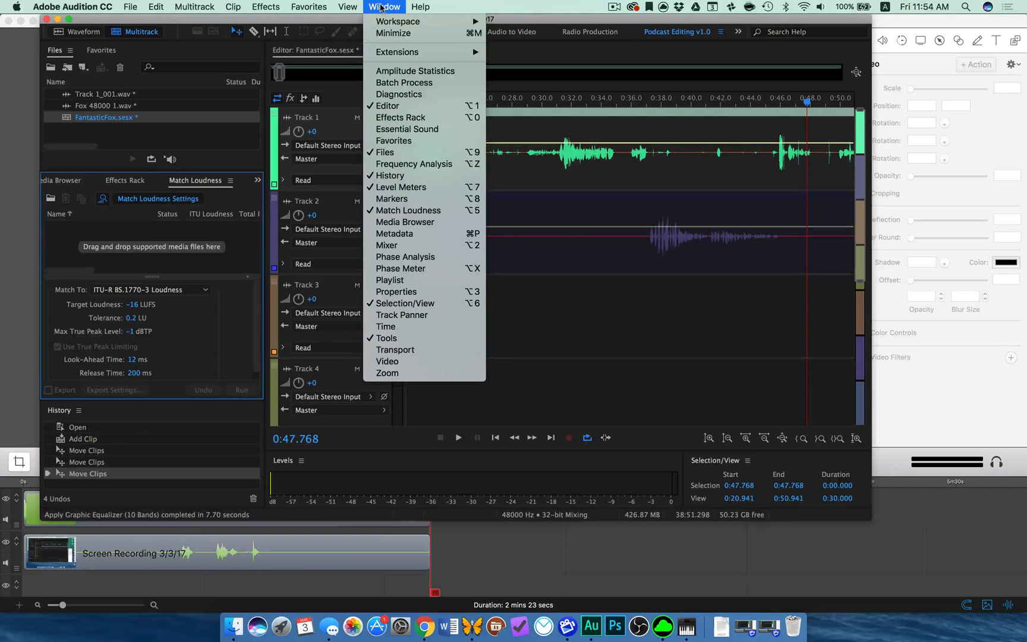
pyautogui.click(225, 259)
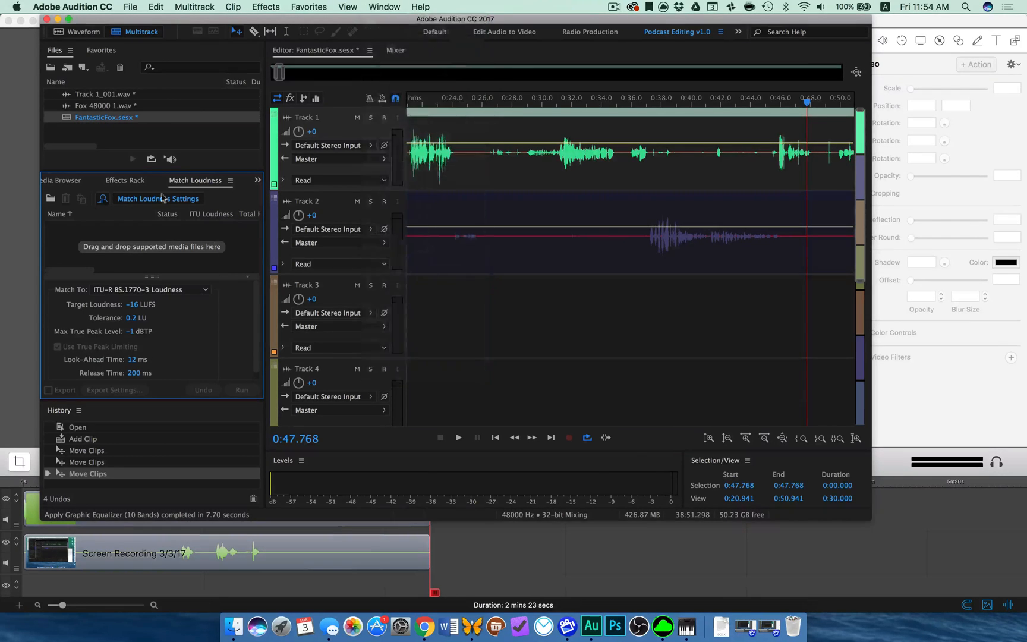
pyautogui.click(93, 94)
pyautogui.keyDown('shift'); pyautogui.click(98, 106); pyautogui.keyUp('shift')
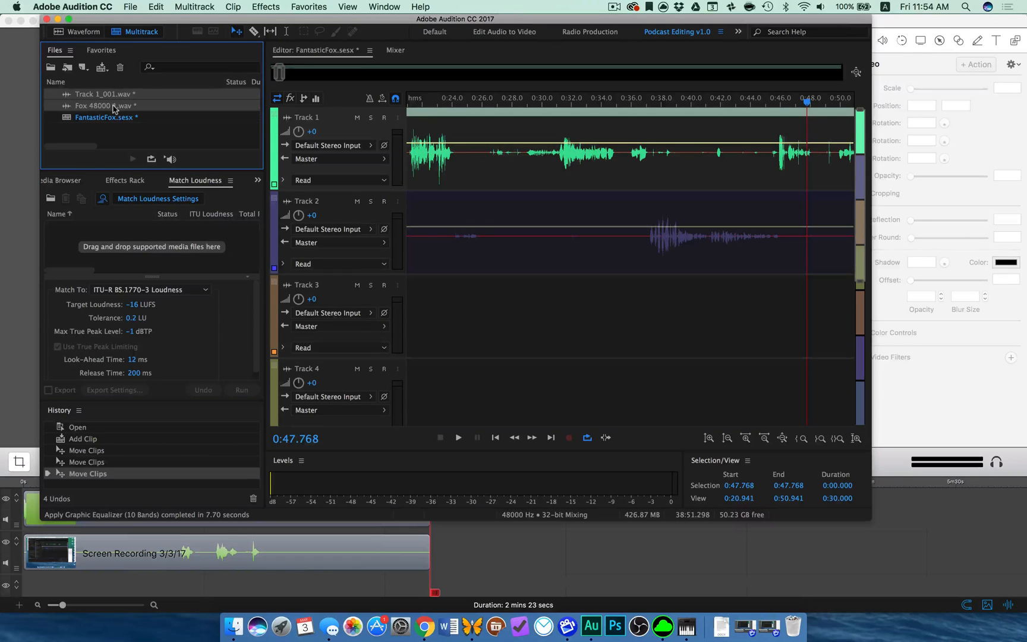
pyautogui.moveTo(114, 109); pyautogui.dragTo(136, 250)
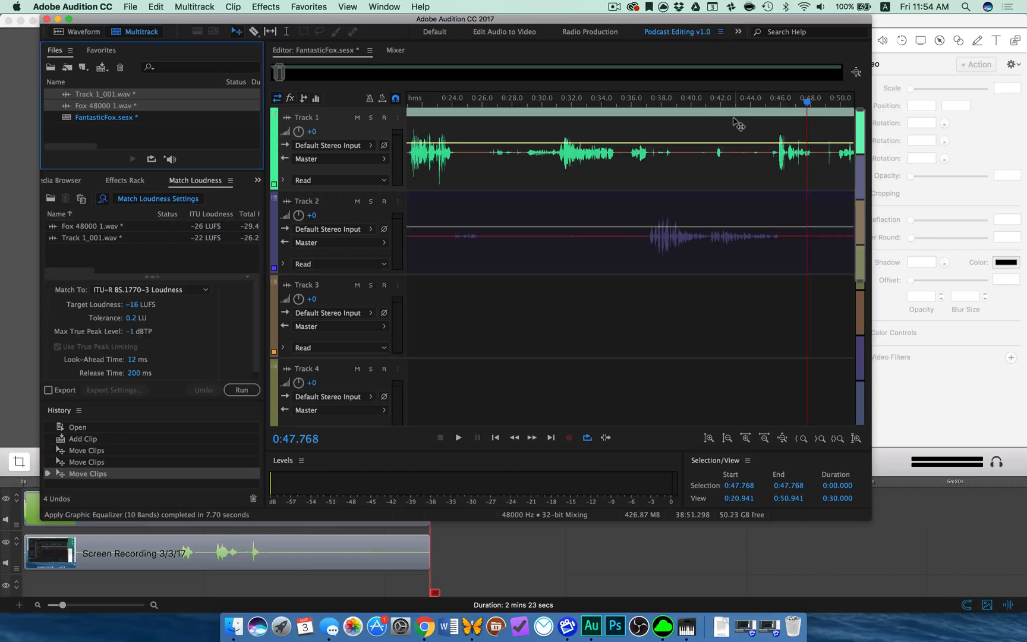
# Run Match Loudness on both files using ITU-R BS.1770-3 Loudness with a target of -16 LUFS
pyautogui.hscroll(-10, 550, 264)
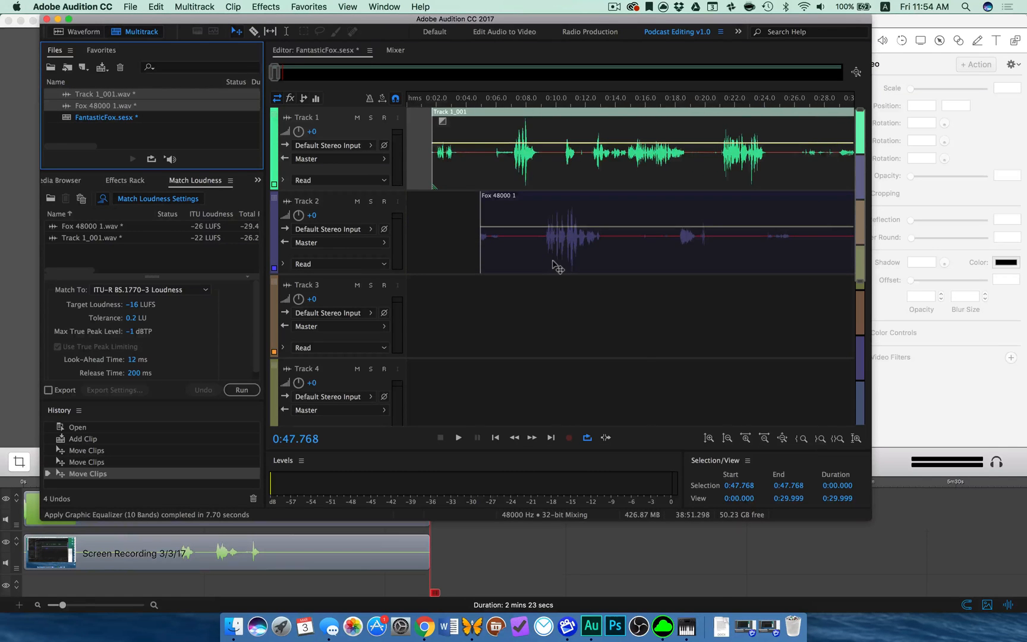
pyautogui.hscroll(10, 557, 266)
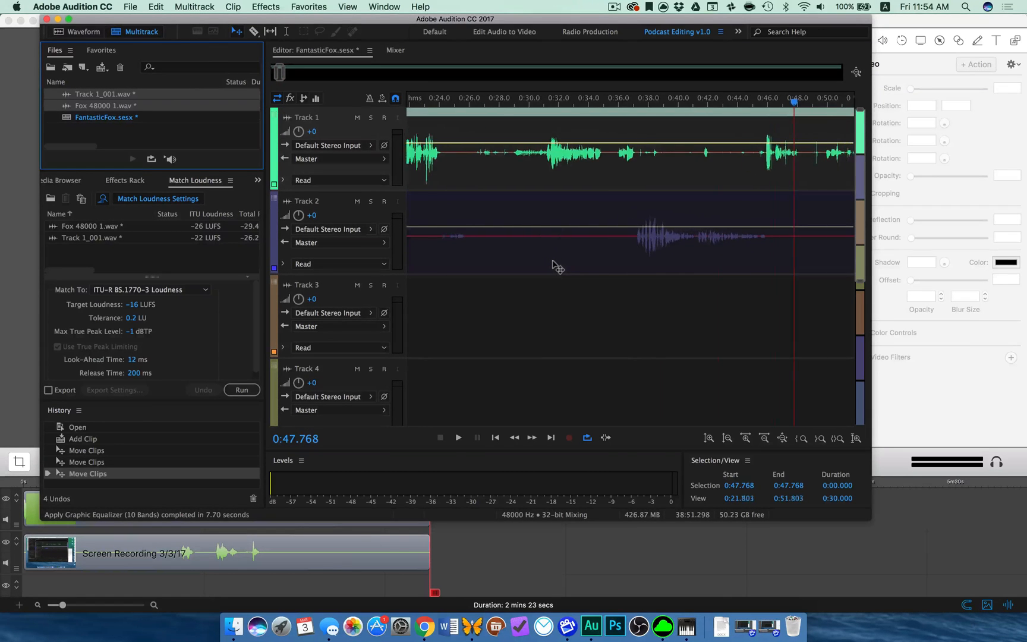
pyautogui.hscroll(12, 556, 266)
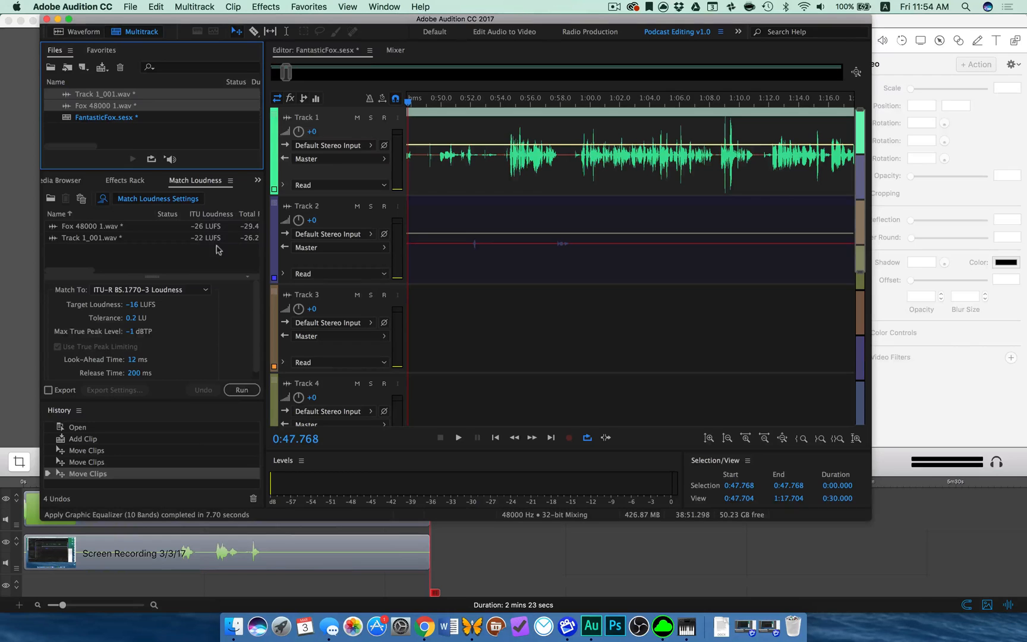
pyautogui.click(241, 390)
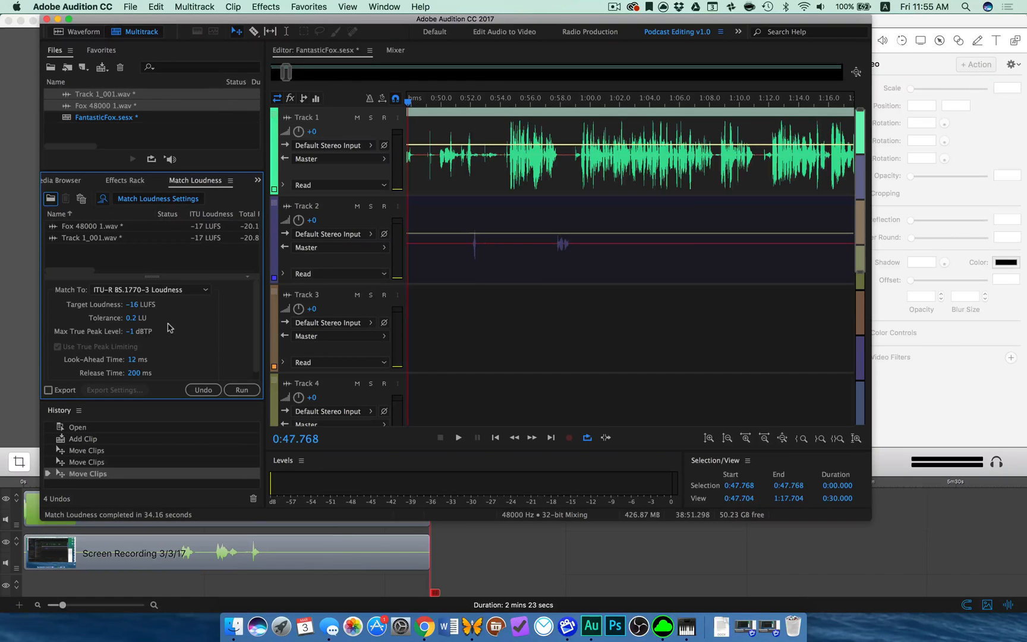
# Find where the conversation starts on Track 1 by listening, and split the clips on both tracks at 0:54.550
pyautogui.click(561, 363)
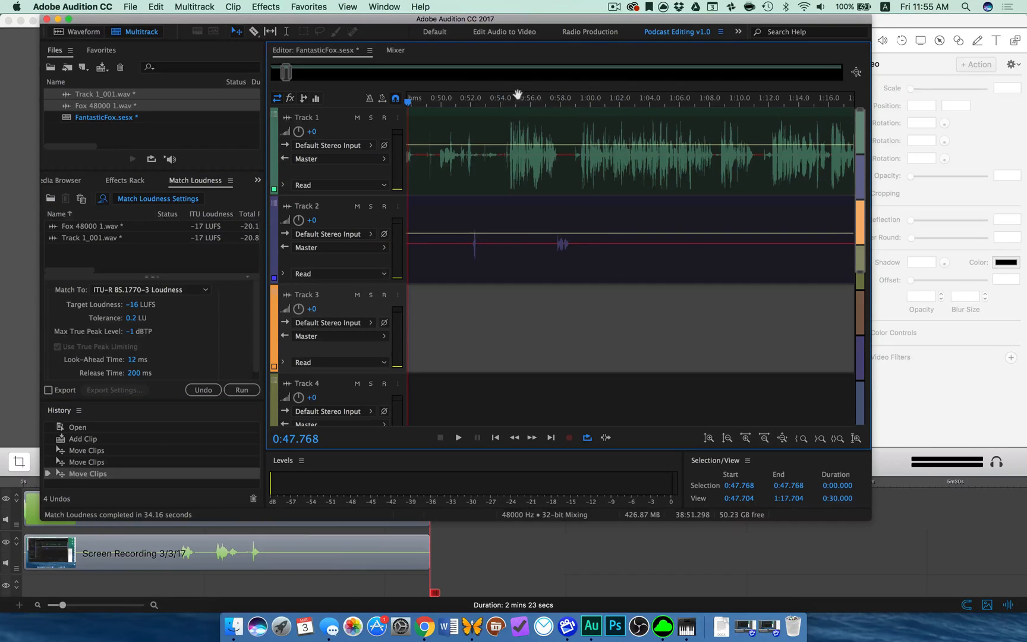
pyautogui.hscroll(5, 634, 294)
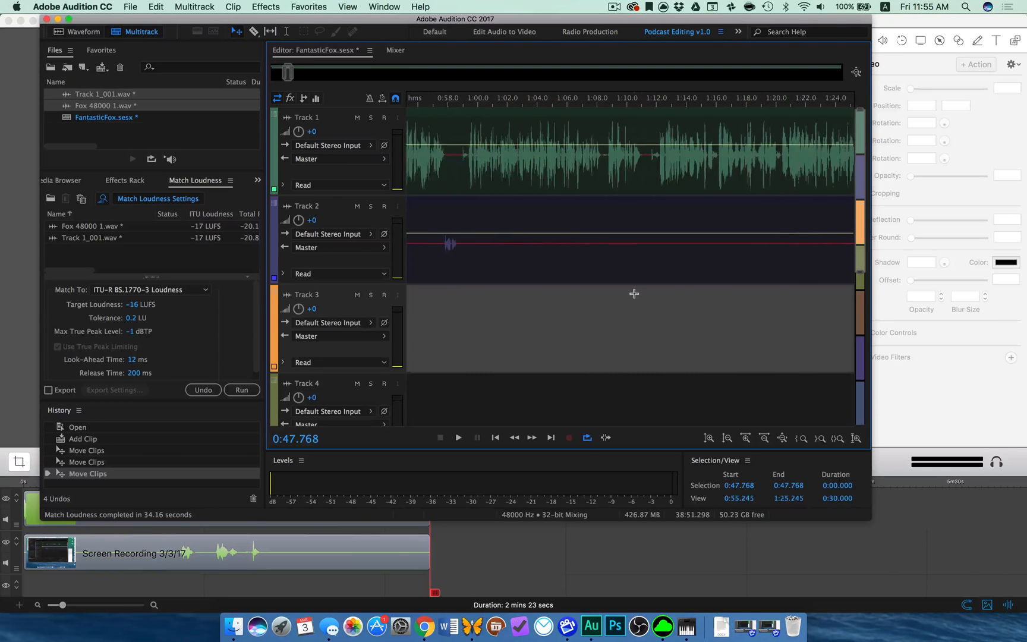
pyautogui.hscroll(-6, 634, 294)
pyautogui.scroll(-2, 634, 293)
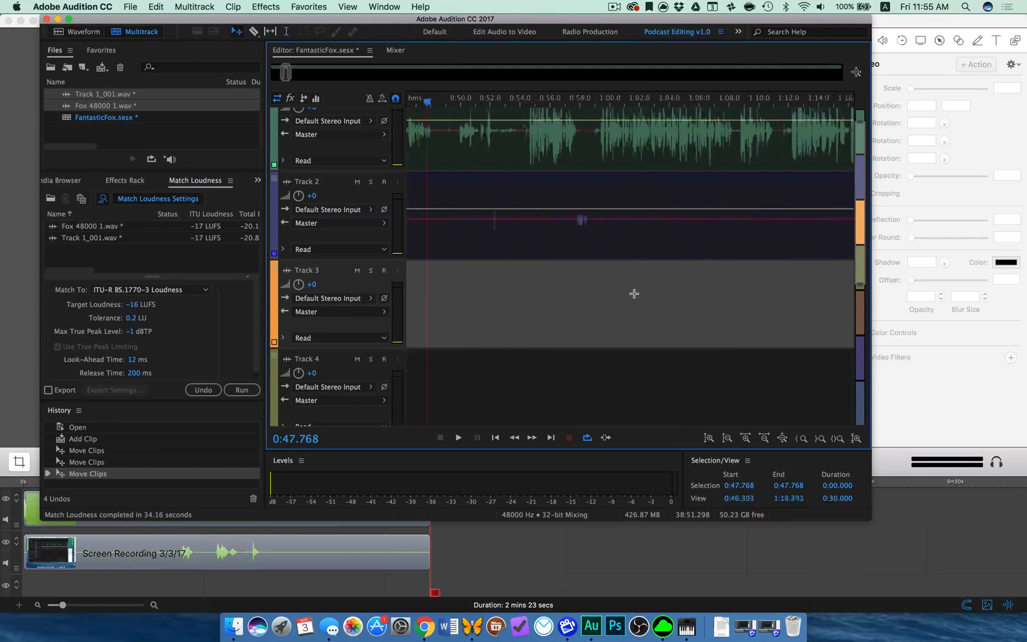
pyautogui.hscroll(-7, 634, 293)
pyautogui.scroll(1, 633, 293)
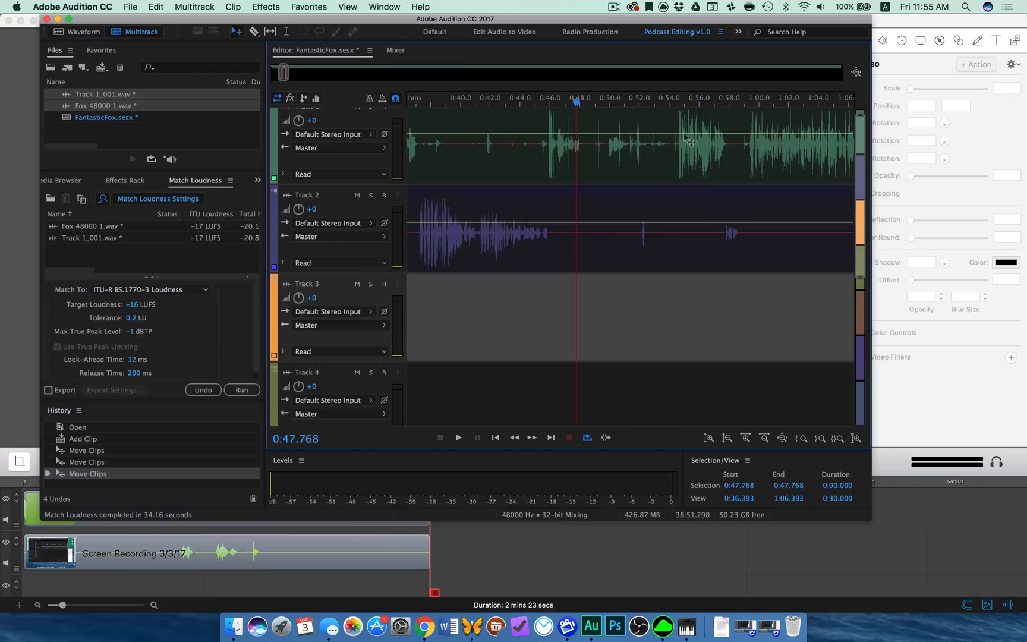
pyautogui.click(677, 100)
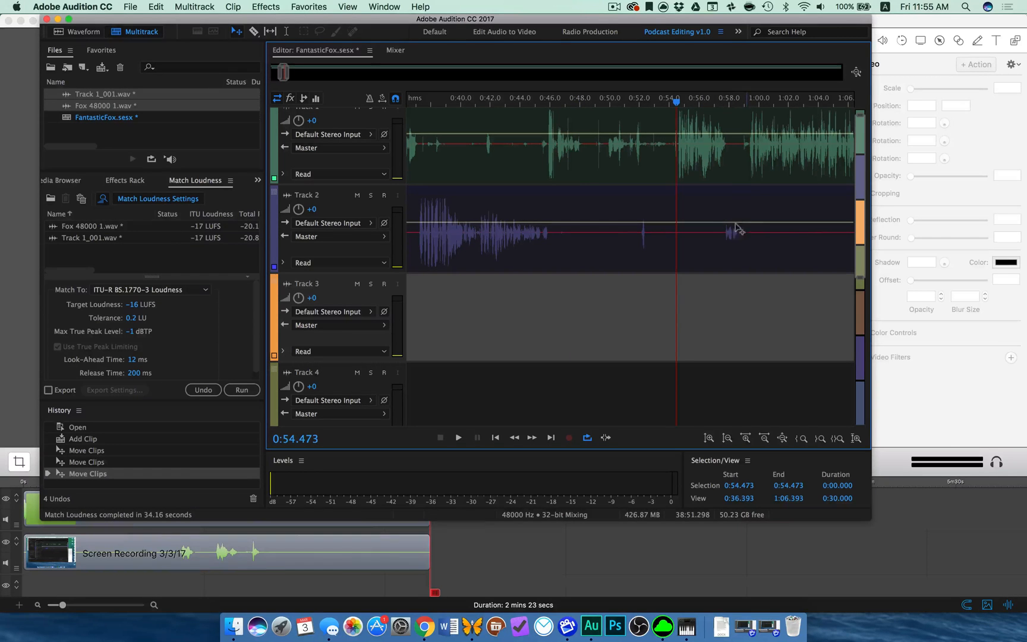
pyautogui.press('space')
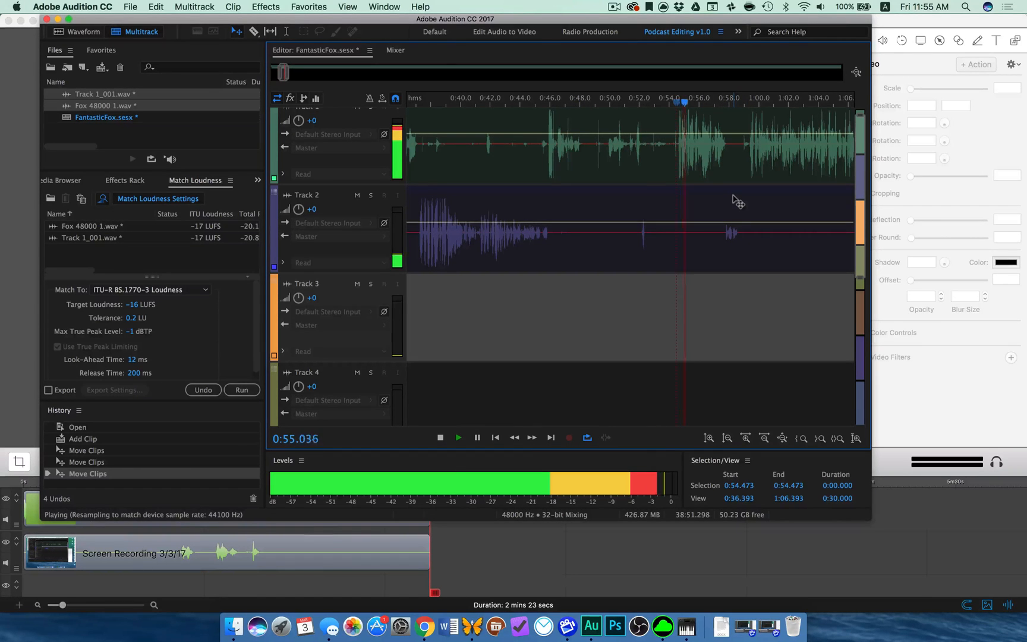
pyautogui.press('space')
pyautogui.click(678, 102)
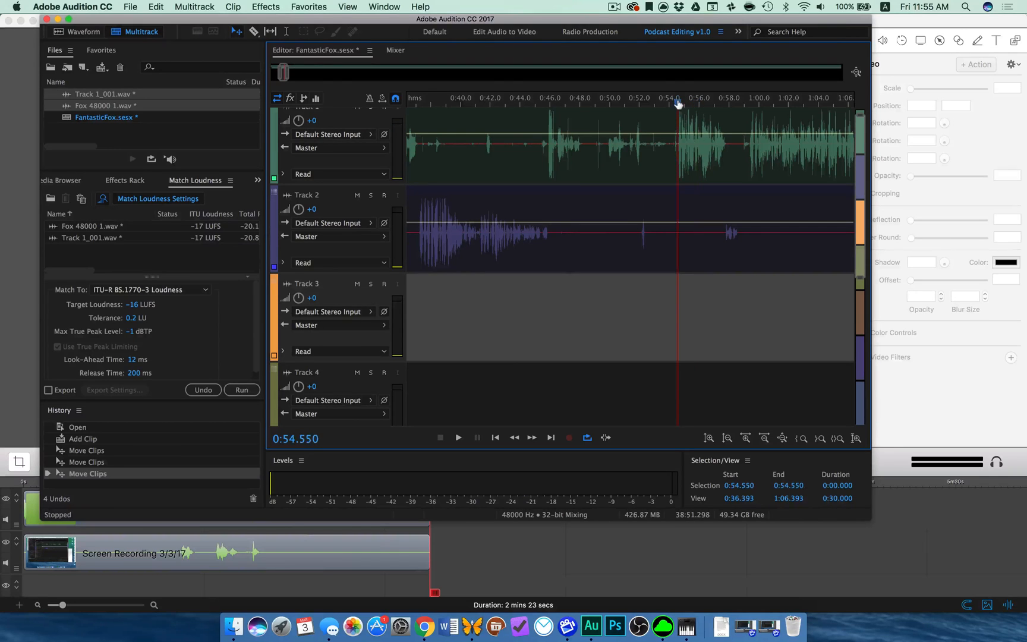
pyautogui.press('super+k')
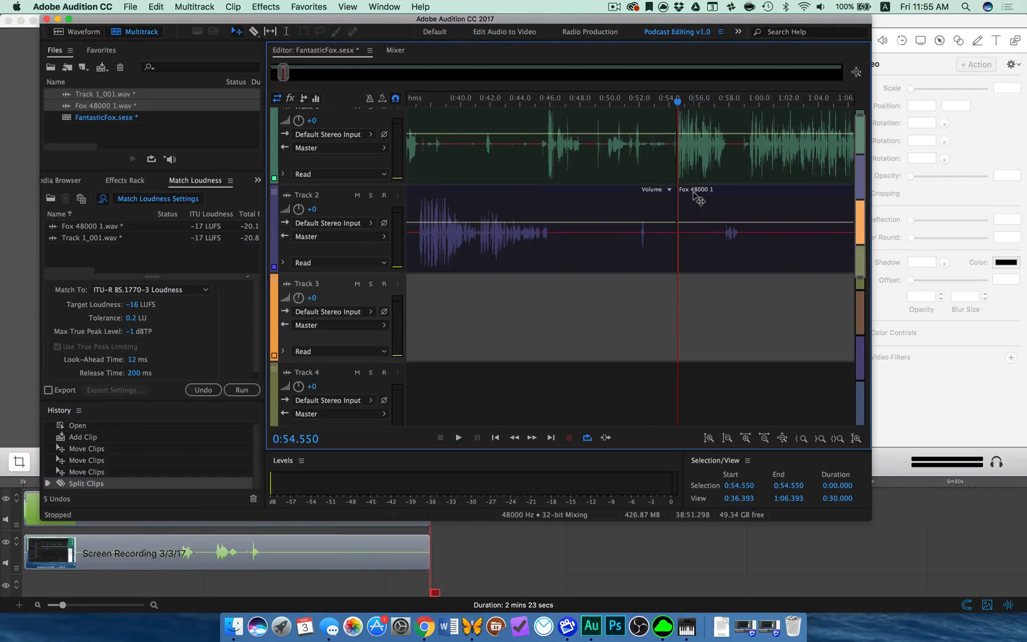
# Listen to the audio after the split from 0:57.020 and delete the clips before the split on Tracks 1 and 2
pyautogui.click(715, 101)
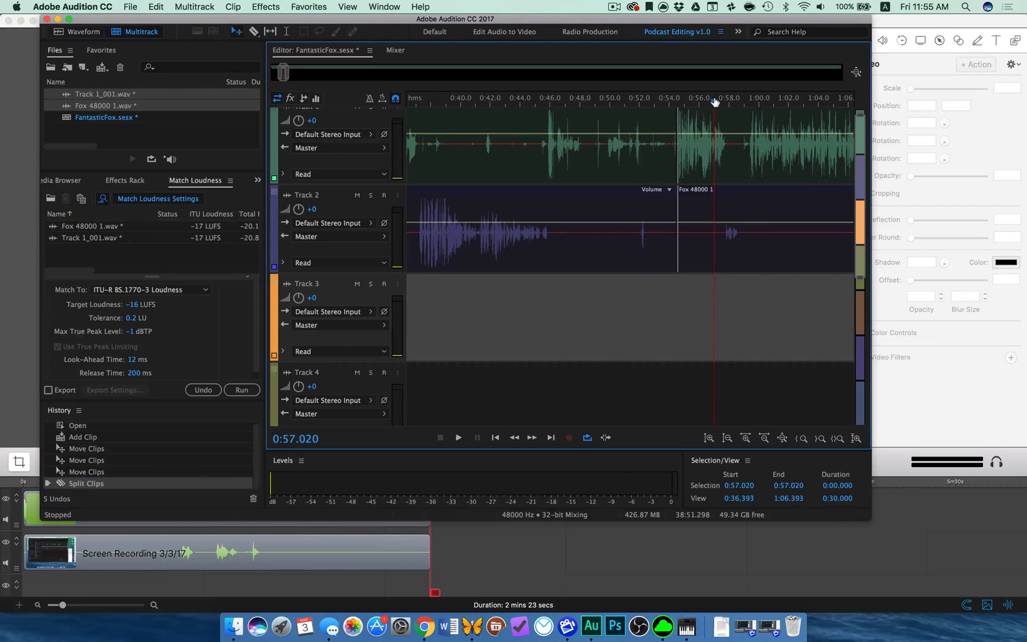
pyautogui.press('space')
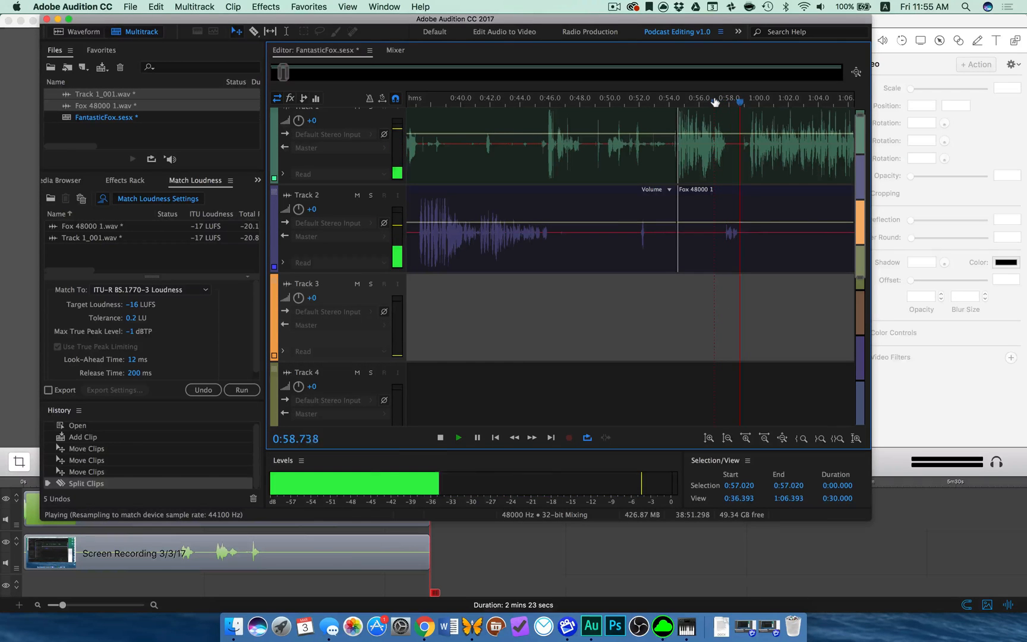
pyautogui.press('space')
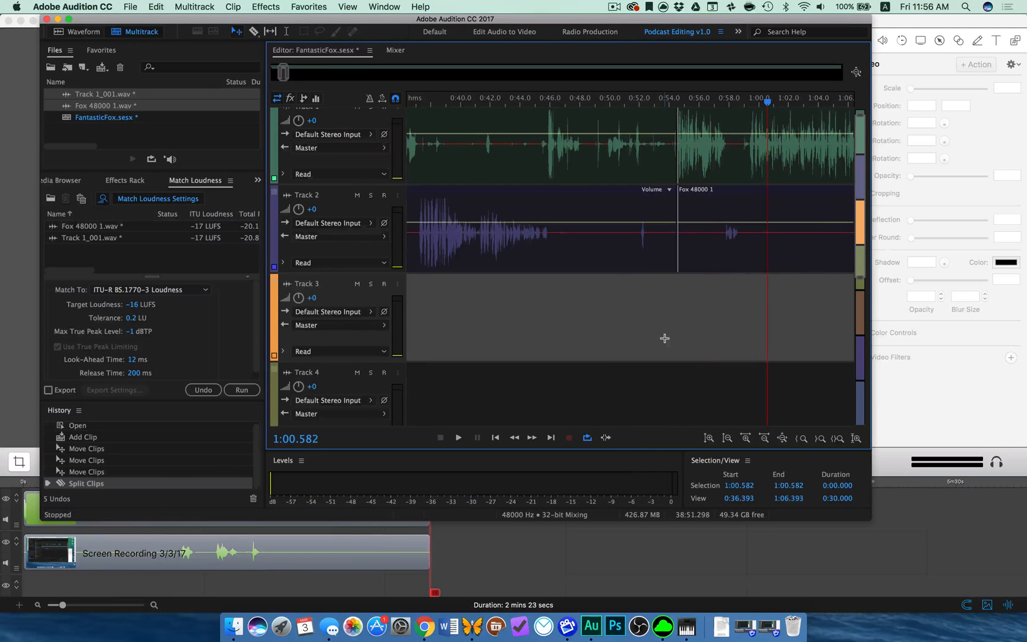
pyautogui.moveTo(580, 305); pyautogui.dragTo(538, 135)
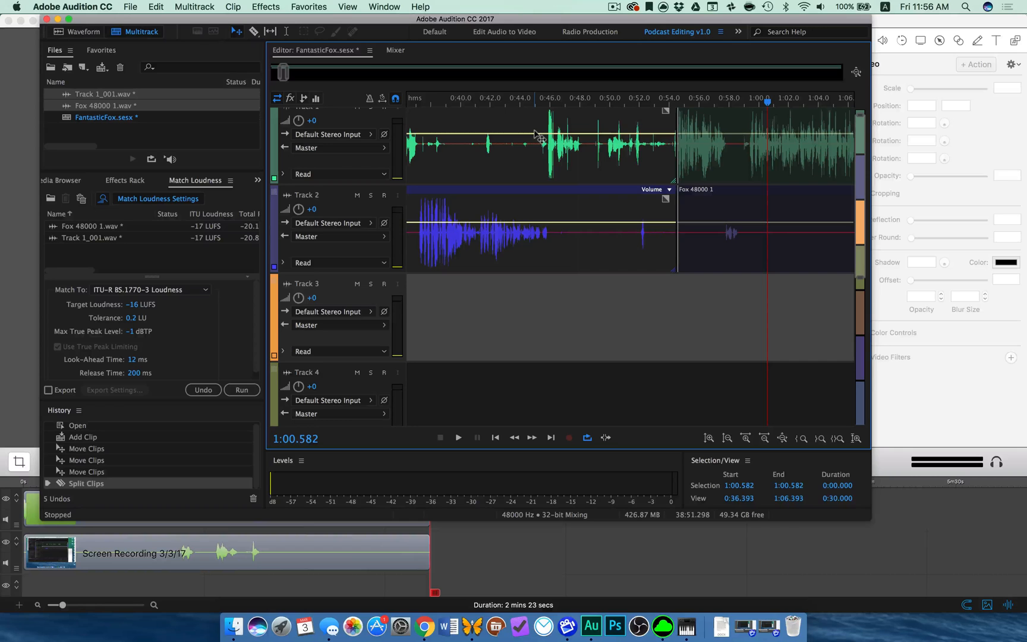
pyautogui.press('Delete')
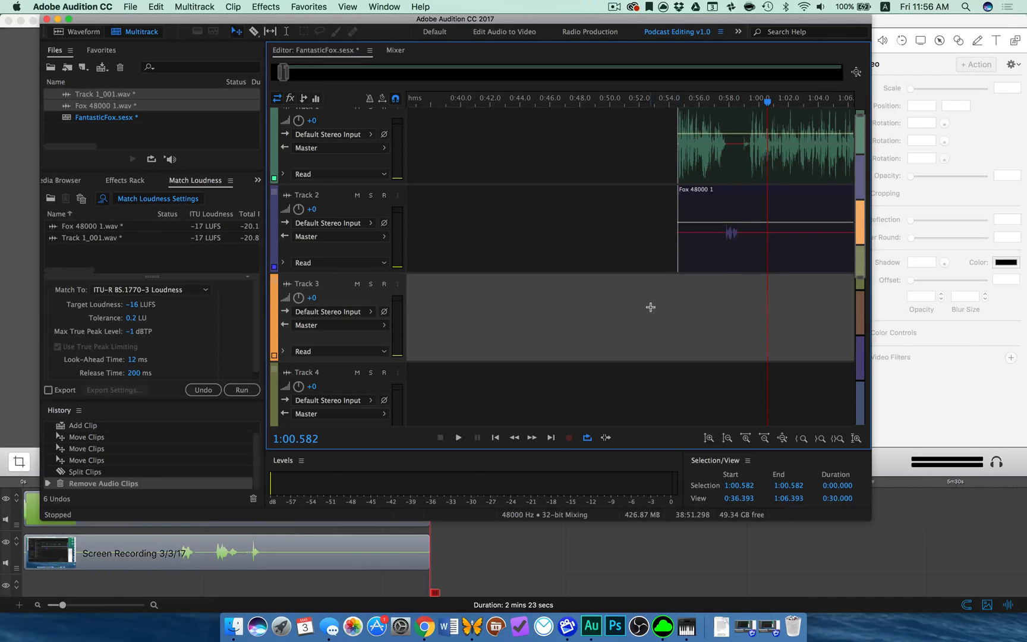
# Move the remaining clips on Tracks 1 and 2 together to the start of the timeline at 0:00
pyautogui.press('\\')
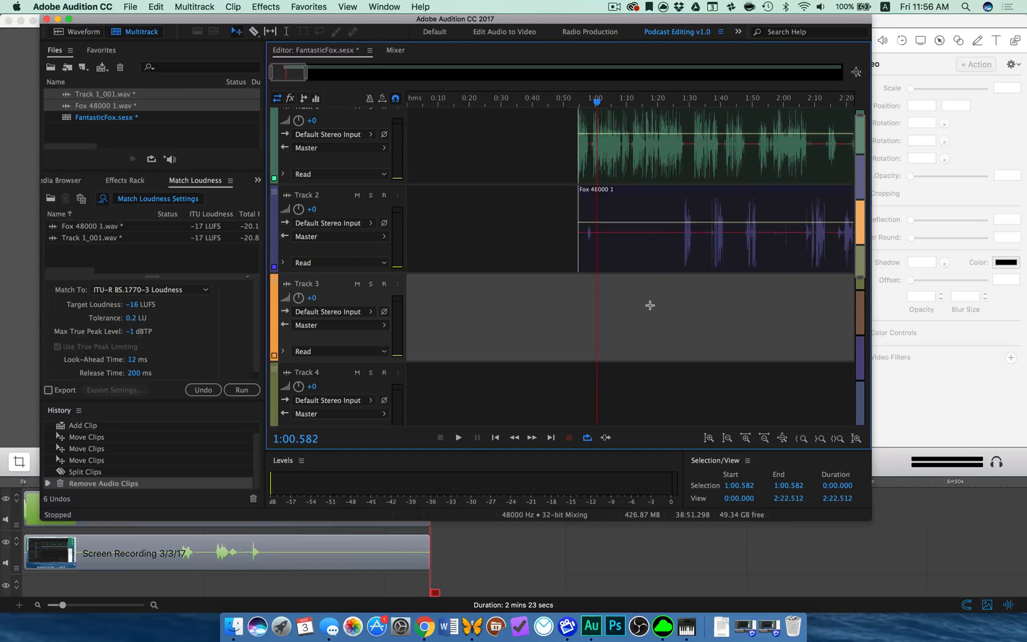
pyautogui.moveTo(648, 306); pyautogui.dragTo(648, 179)
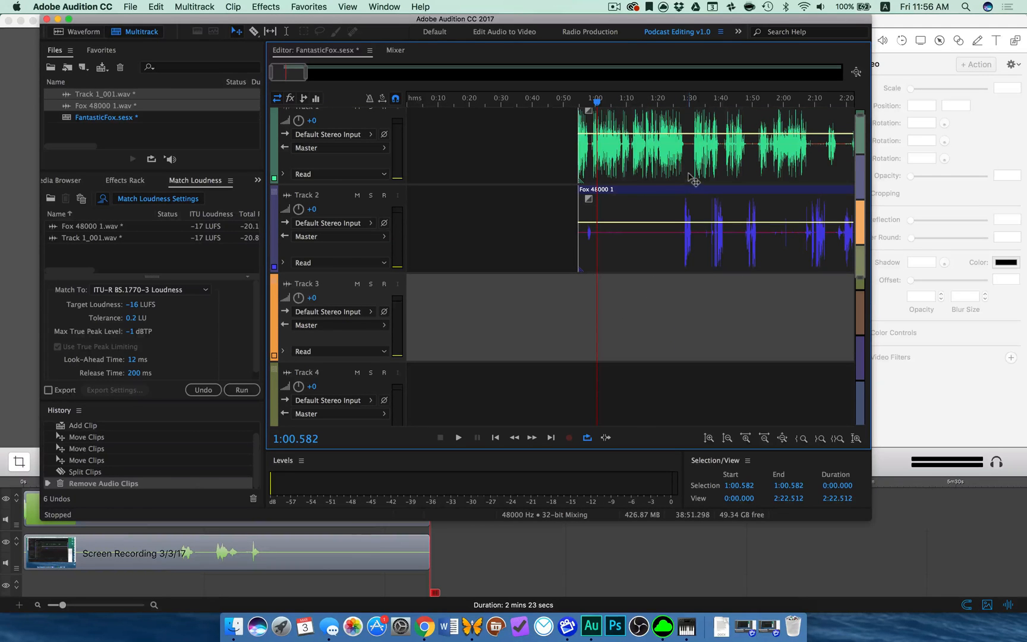
pyautogui.moveTo(691, 178); pyautogui.dragTo(440, 213)
pyautogui.scroll(6, 440, 213)
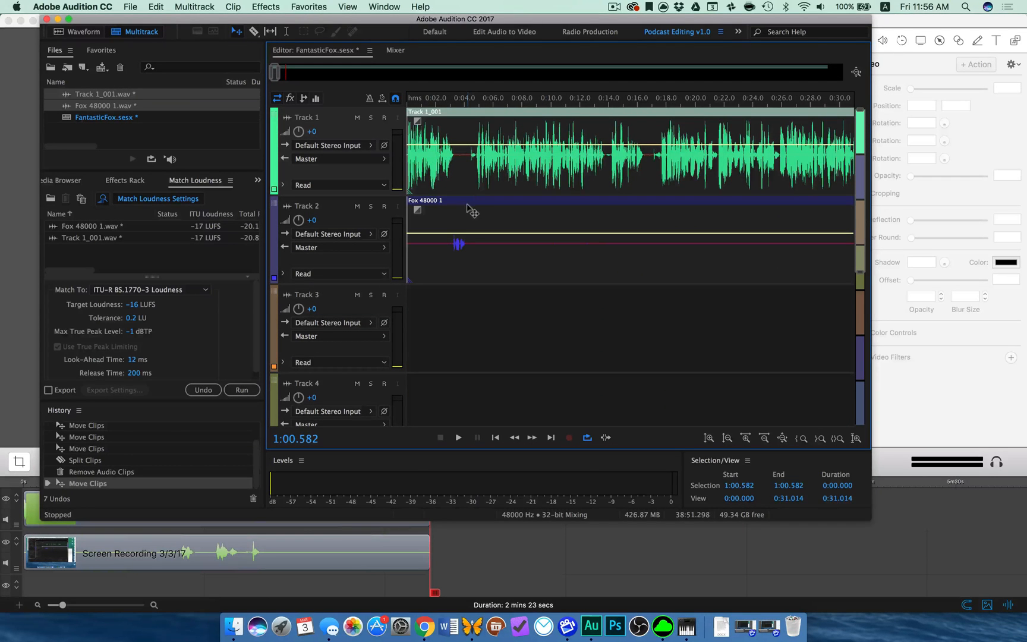
# Play the exchanges between the two voices from 0:32.871 and again from about 0:52 to check their sync and loudness
pyautogui.hscroll(5, 545, 246)
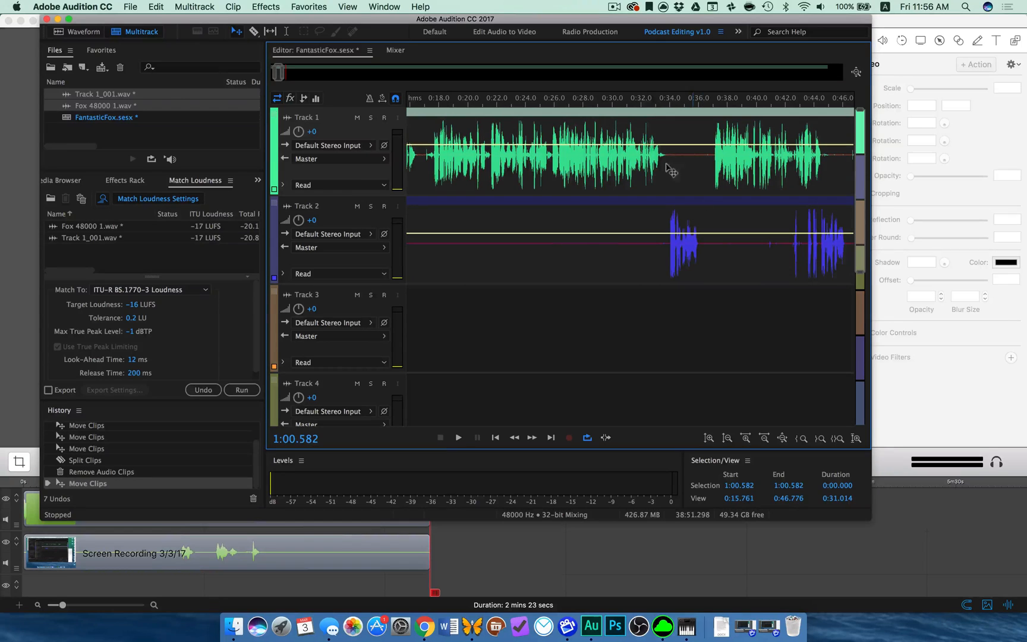
pyautogui.click(654, 102)
pyautogui.press('space')
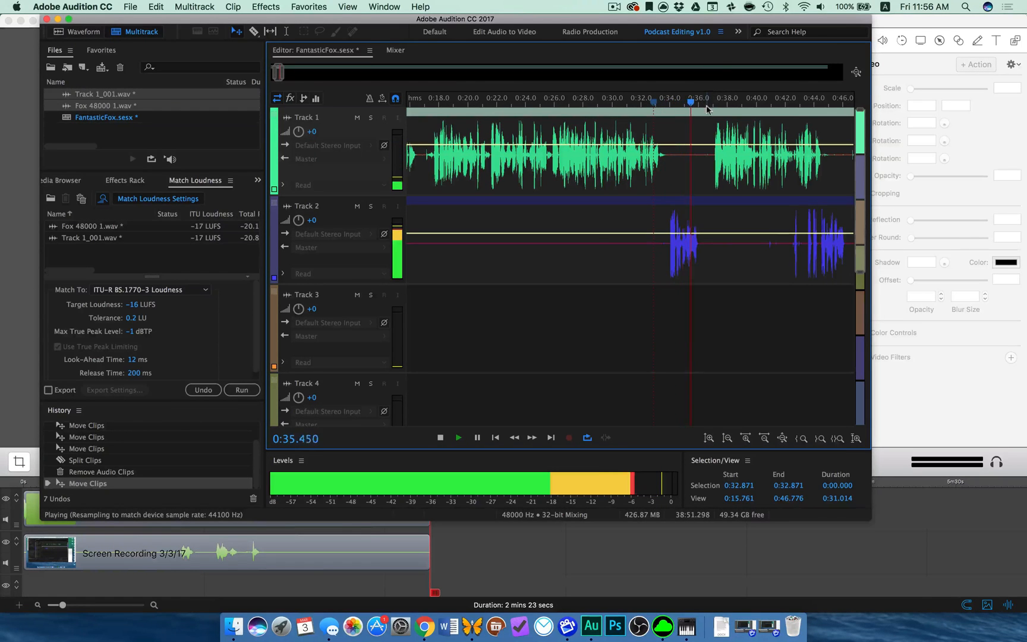
pyautogui.hscroll(10, 781, 181)
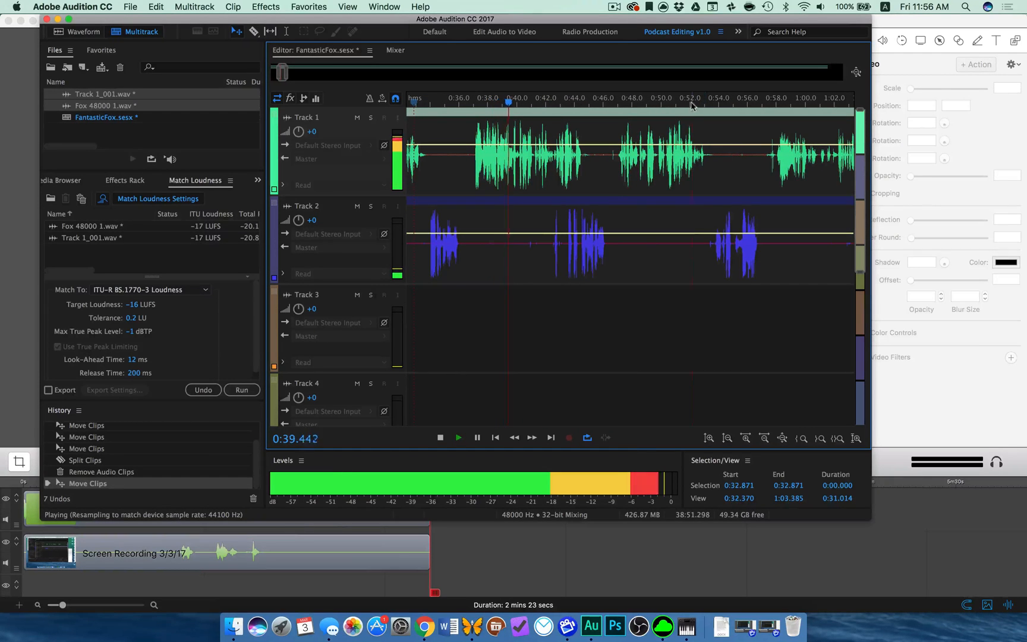
pyautogui.click(694, 106)
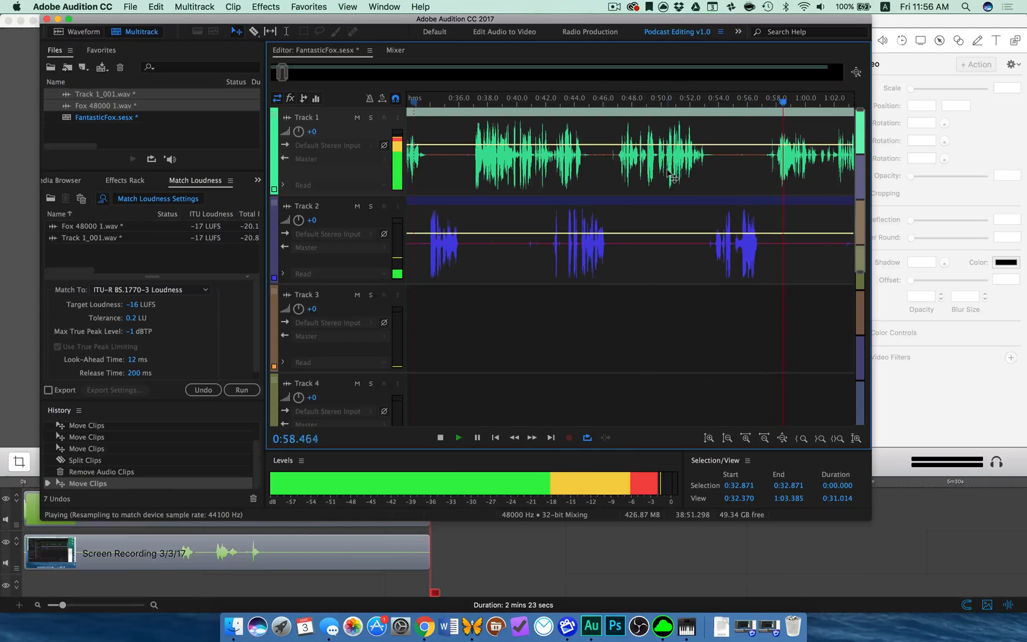
pyautogui.hscroll(-10, 672, 177)
pyautogui.press('space')
pyautogui.hscroll(-5, 671, 177)
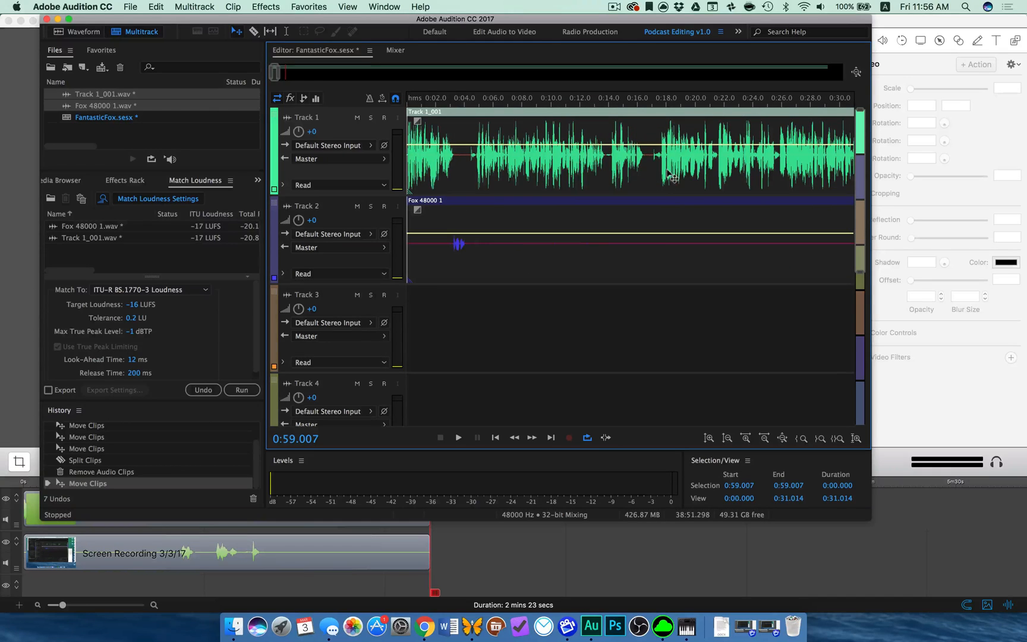
# Play the trimmed session from 0:00.000 to about 0:53 and return the view to its beginning
pyautogui.click(408, 100)
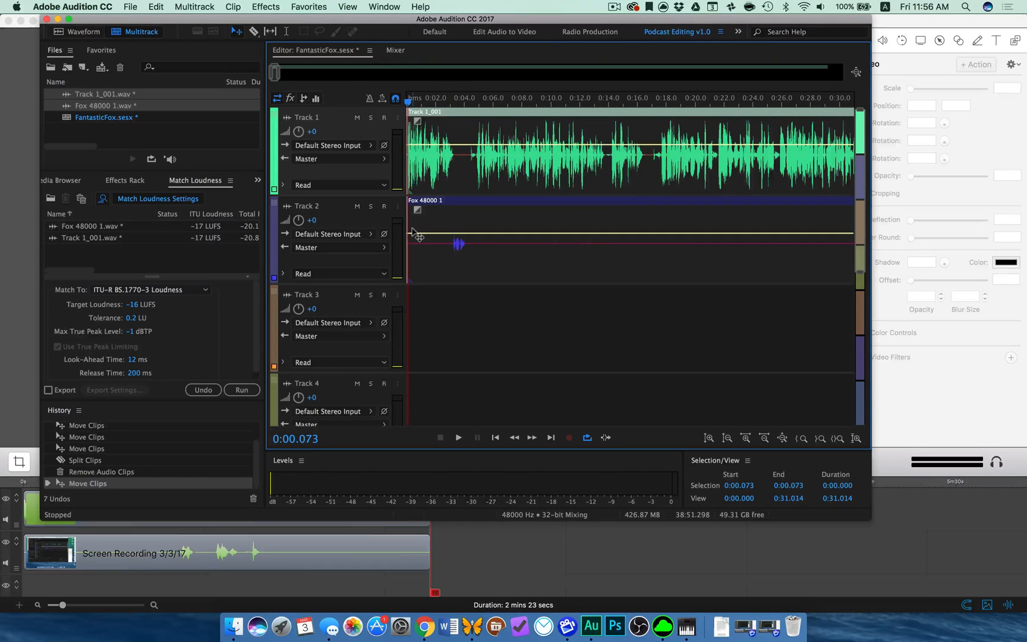
pyautogui.press('Home')
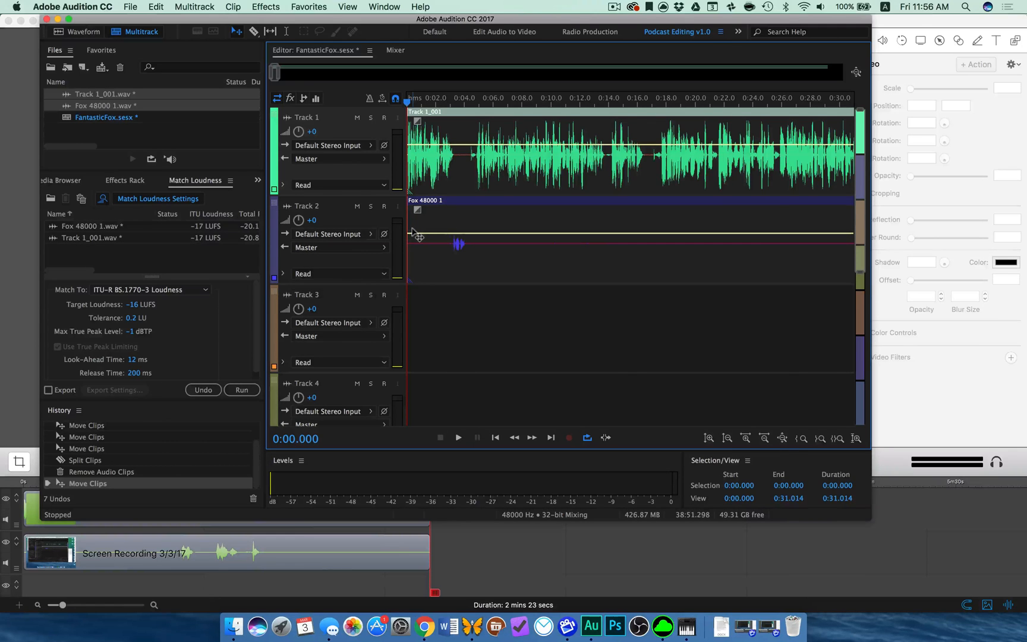
pyautogui.press('space')
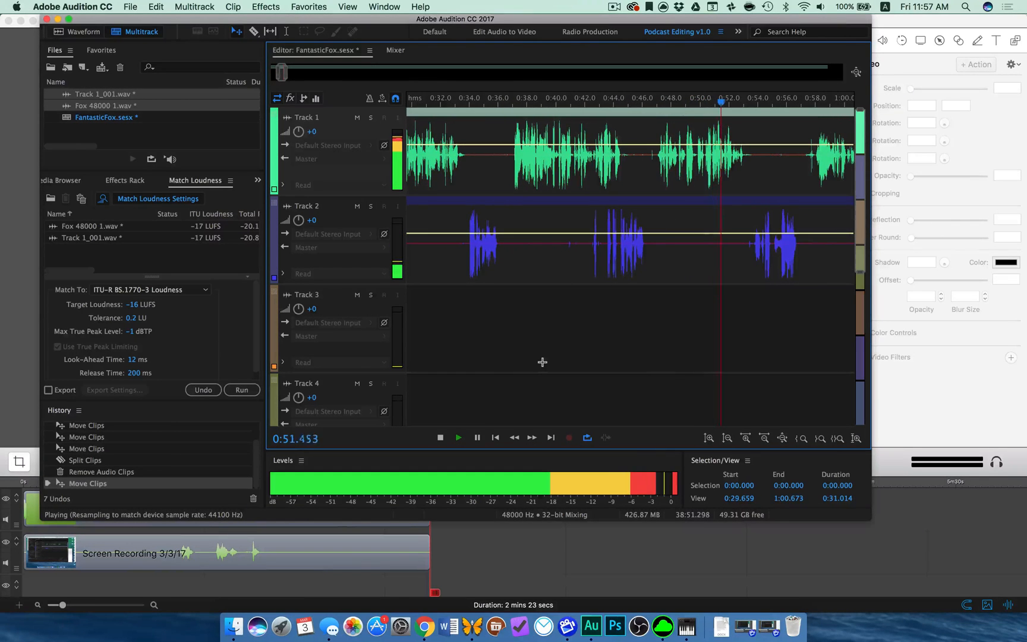
pyautogui.press('space')
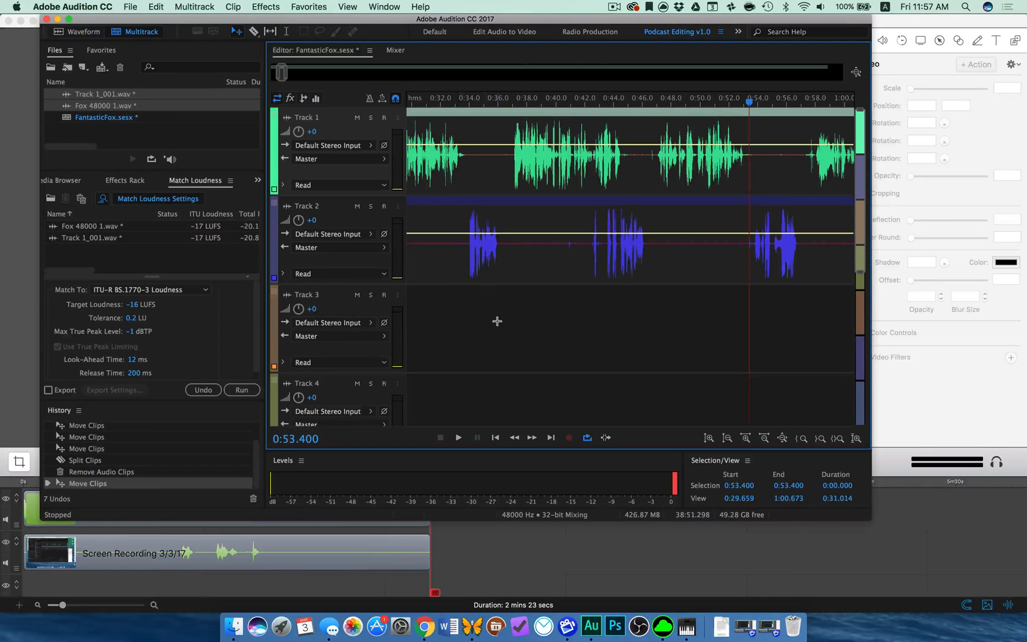
pyautogui.hscroll(-10, 497, 320)
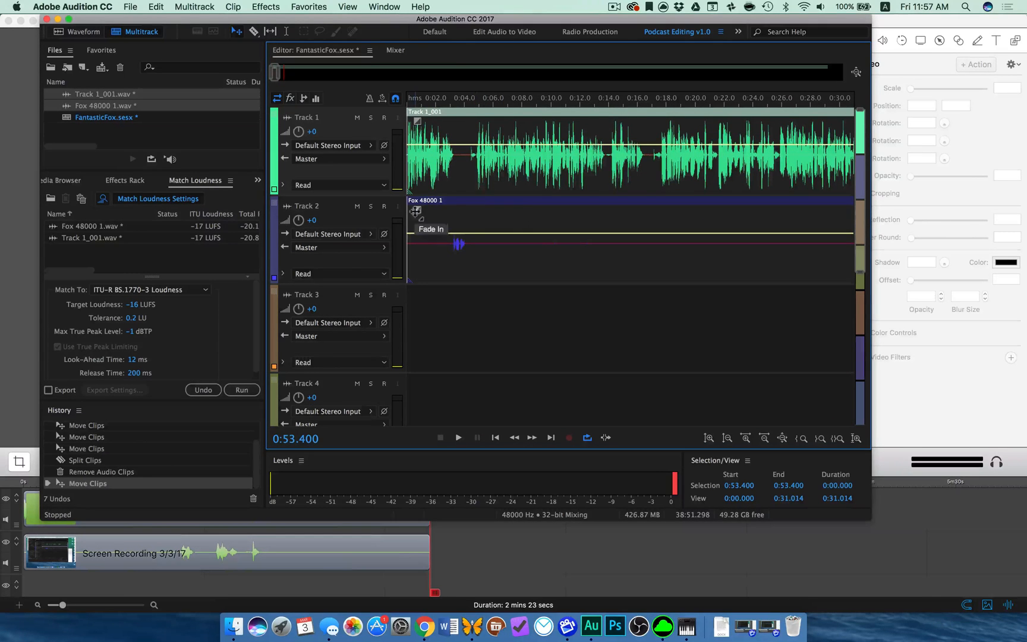
# Split the voice clips on Tracks 1 and 2 at 0:53.400 and check both sides of the cut
pyautogui.hscroll(8, 603, 286)
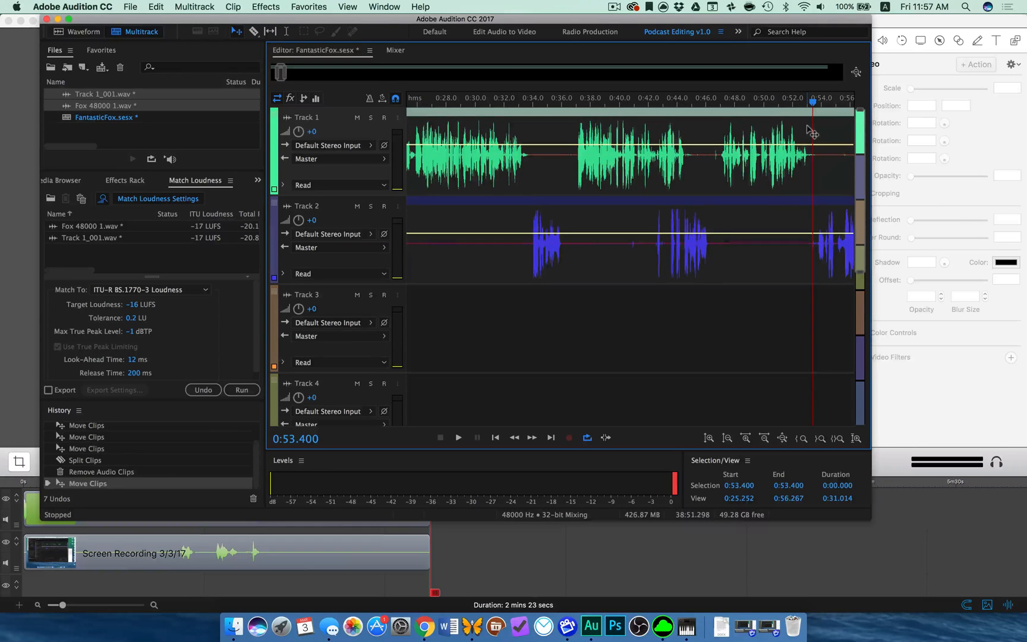
pyautogui.press('super+k')
pyautogui.hscroll(-8, 592, 363)
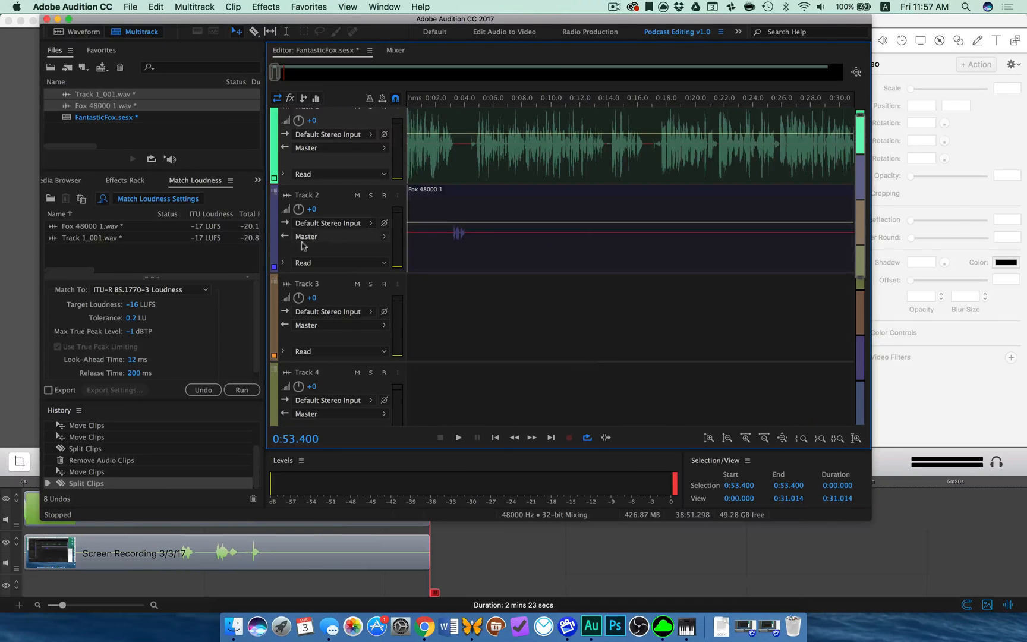
pyautogui.scroll(1, 613, 377)
pyautogui.hscroll(10, 613, 377)
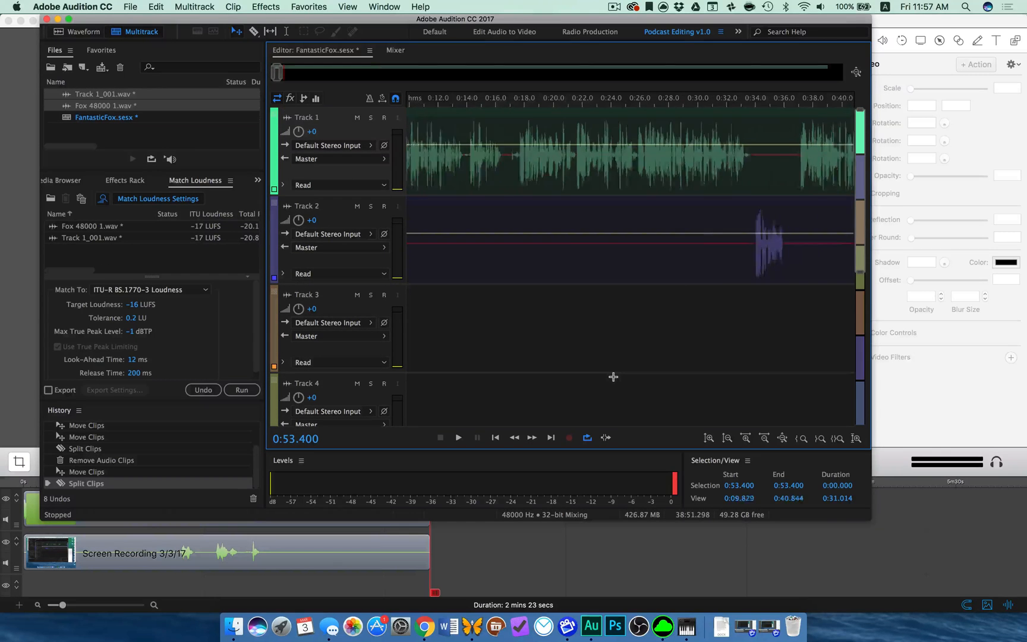
pyautogui.hscroll(1, 593, 381)
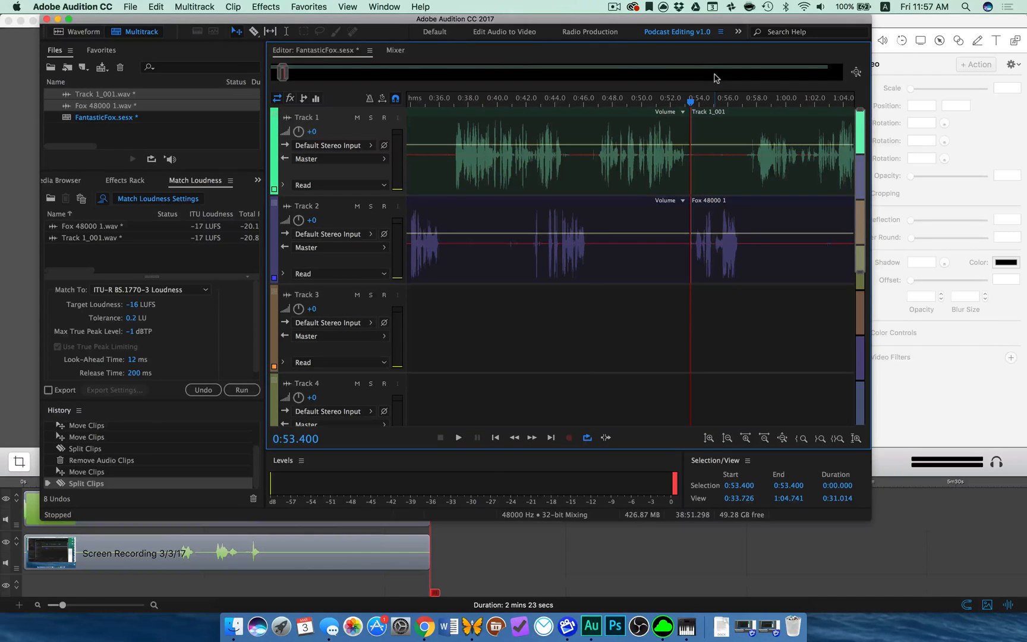
pyautogui.hscroll(-11, 677, 300)
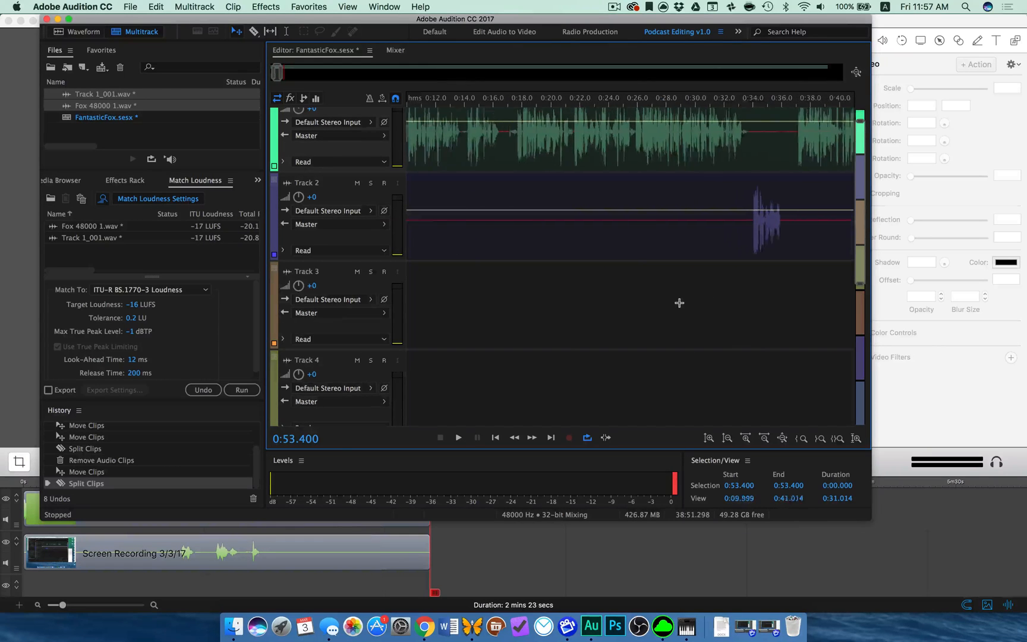
# Add the music file 8_FINAL_MIX.wav to Track 3 at the start of the timeline
pyautogui.click(67, 184)
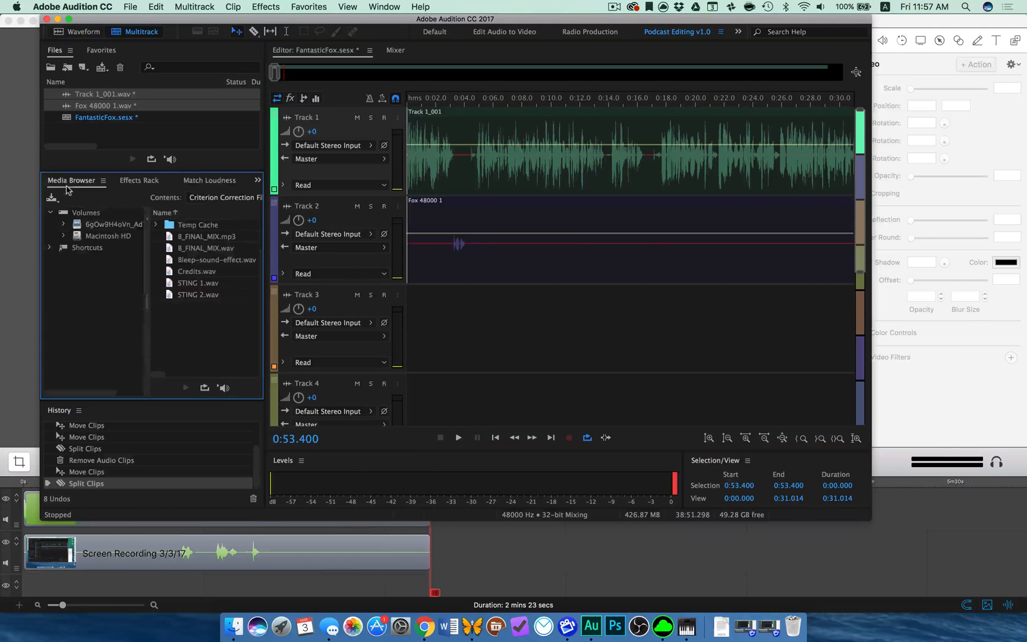
pyautogui.click(215, 250)
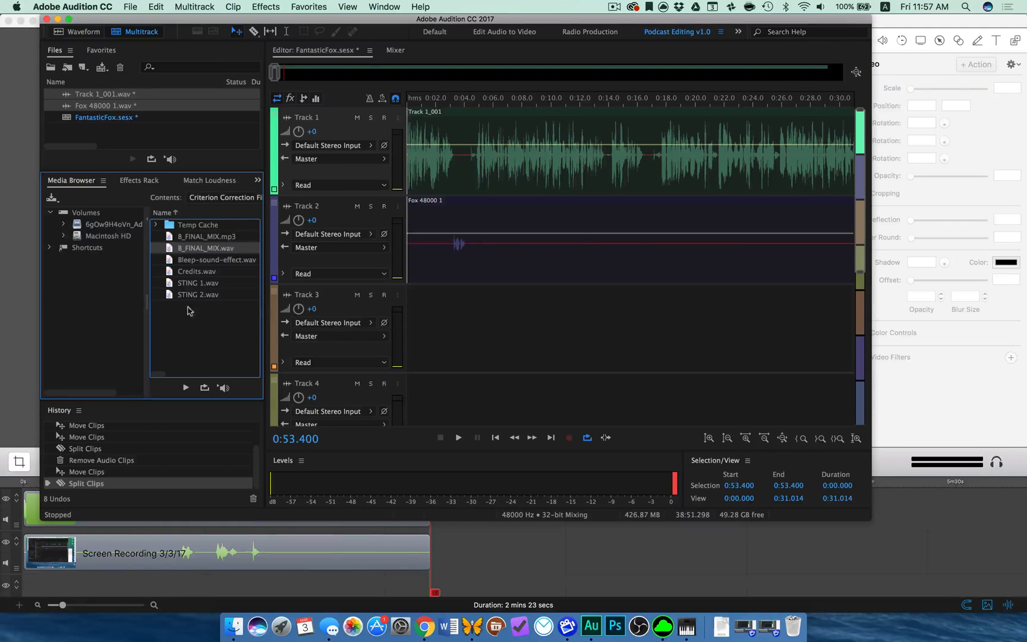
pyautogui.moveTo(196, 252); pyautogui.dragTo(397, 346)
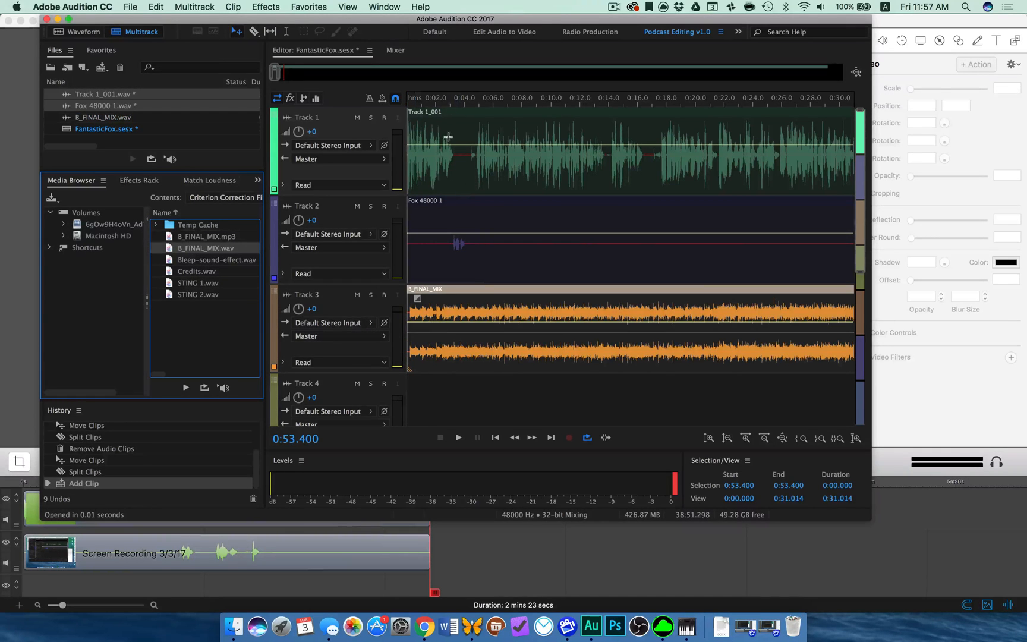
# Move the first voice clips on Tracks 1 and 2 together so they start at about 0:06
pyautogui.click(428, 175)
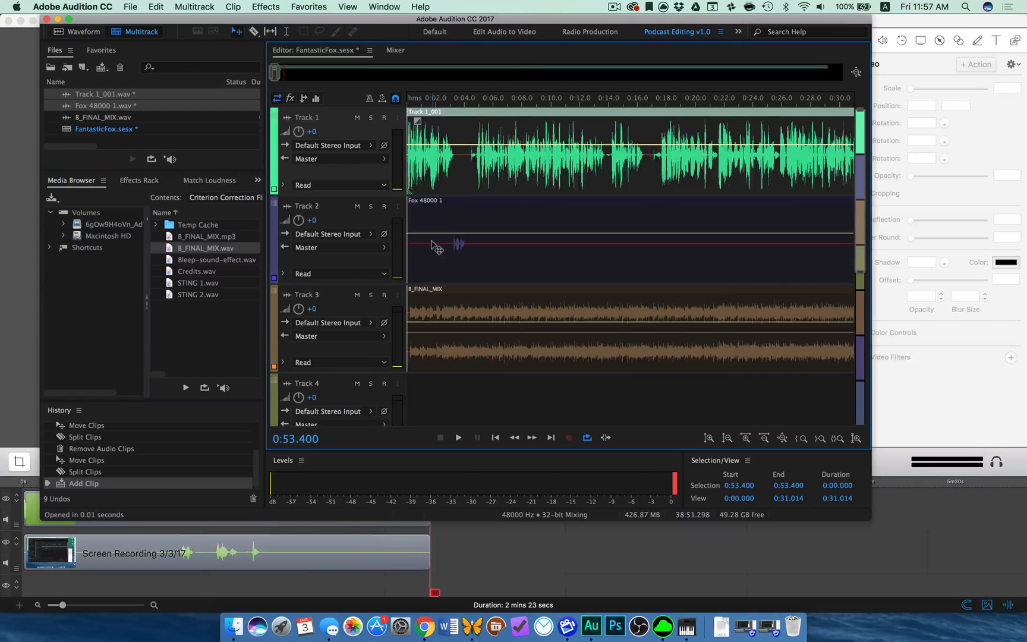
pyautogui.click(465, 163)
pyautogui.keyDown('super'); pyautogui.click(469, 210); pyautogui.keyUp('super')
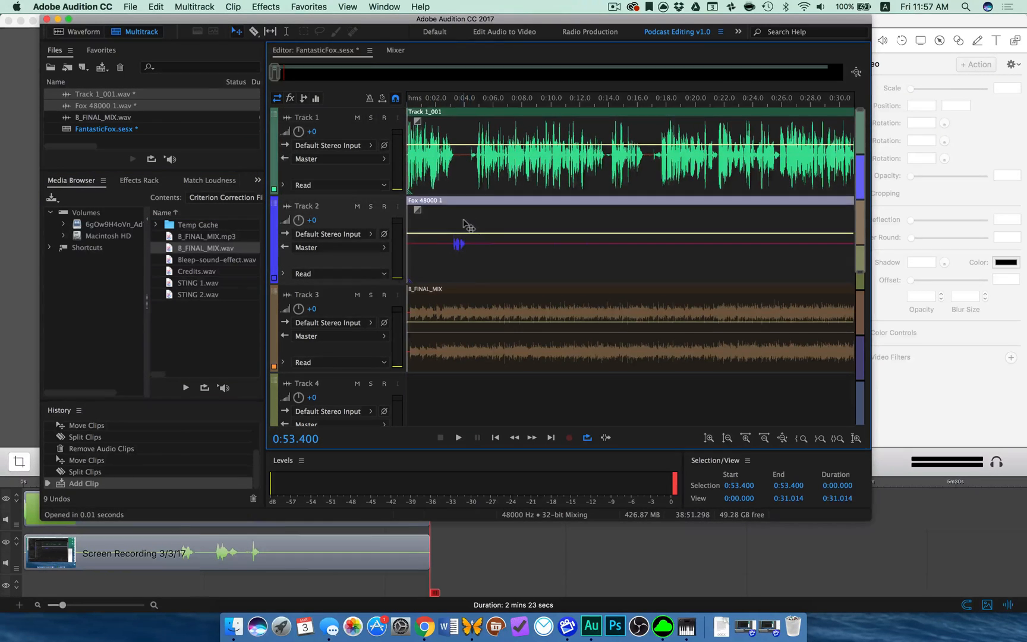
pyautogui.moveTo(463, 220); pyautogui.dragTo(545, 224)
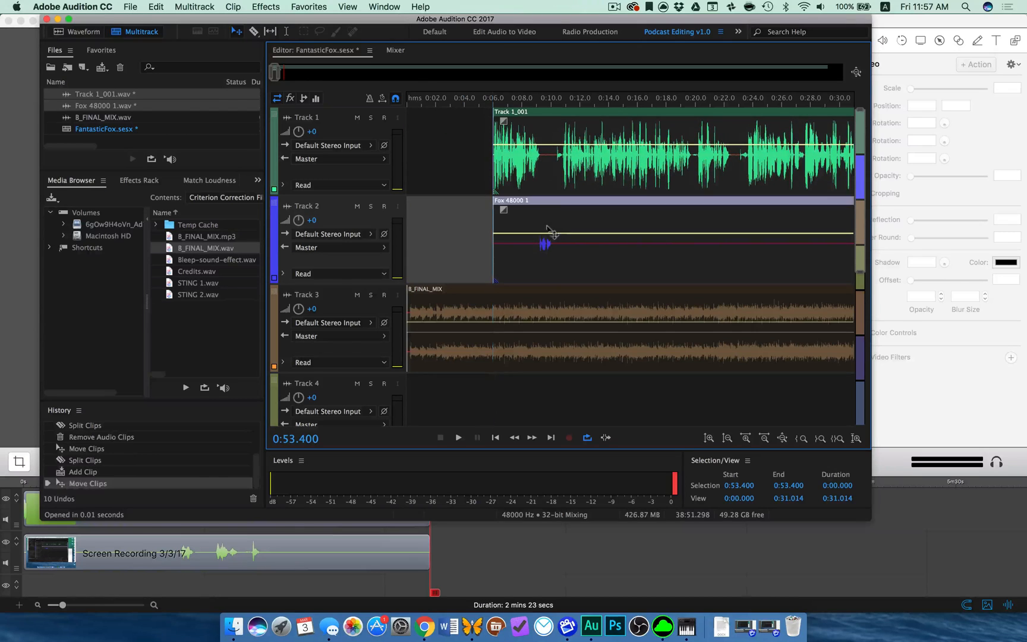
# Play the music intro from the beginning, stop at 0:02.951 and move the first voice clips on Tracks 1 and 2 to start there
pyautogui.click(408, 101)
pyautogui.press('space')
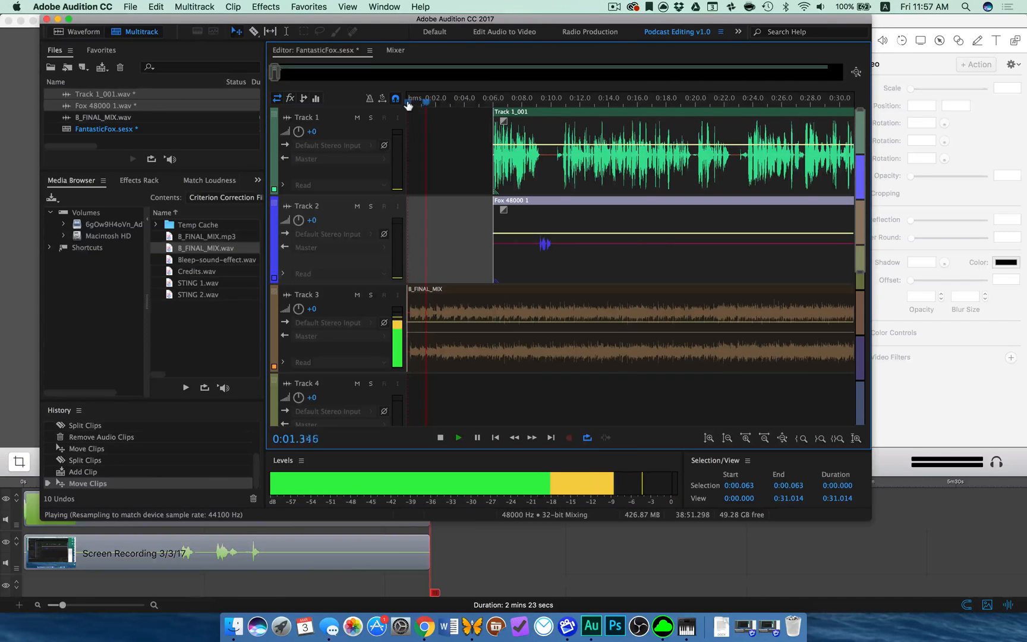
pyautogui.press('space')
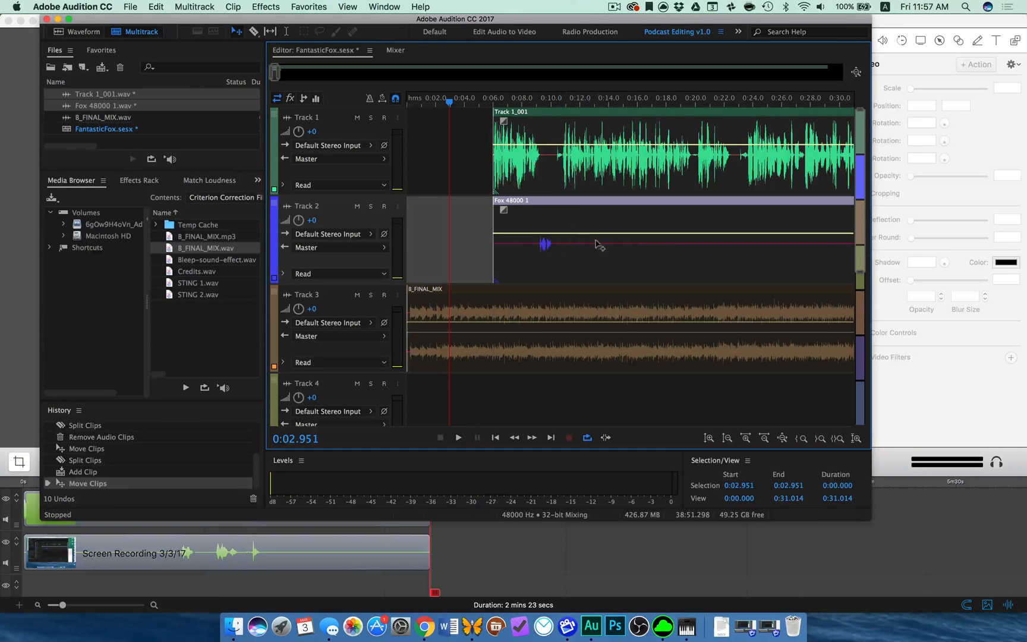
pyautogui.moveTo(603, 249); pyautogui.dragTo(559, 248)
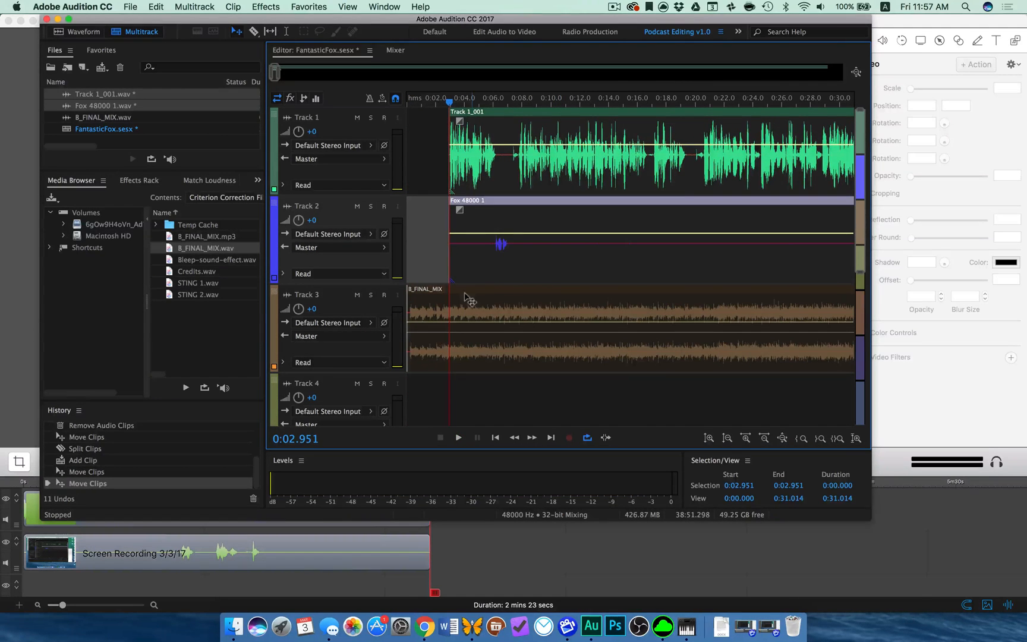
# Add two volume keyframes to the Track 3 music around the voice entry and lower the second one to duck the music
pyautogui.click(449, 324)
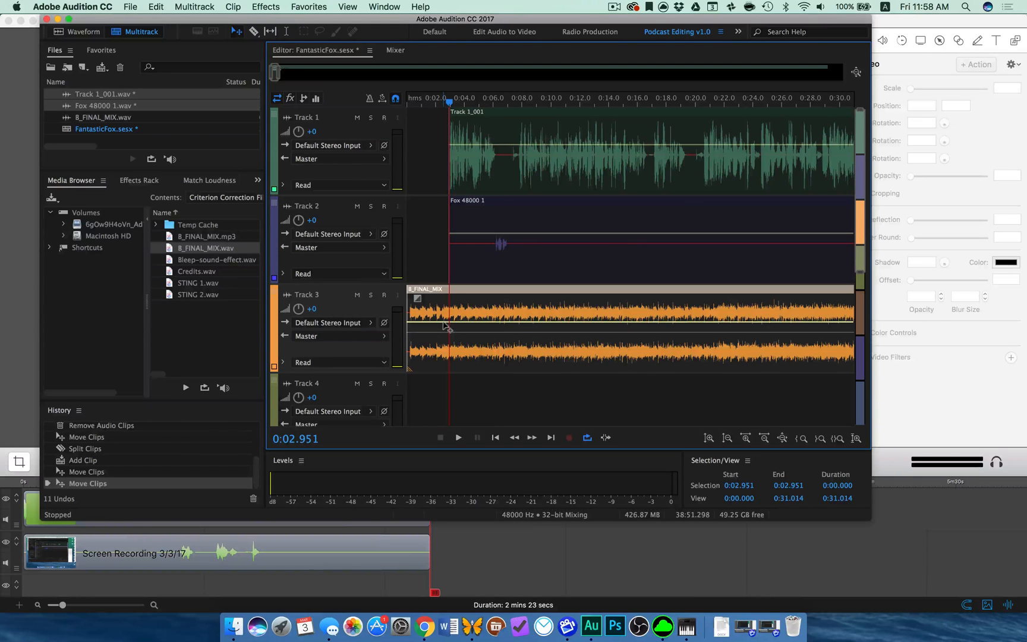
pyautogui.click(443, 322)
pyautogui.click(457, 322)
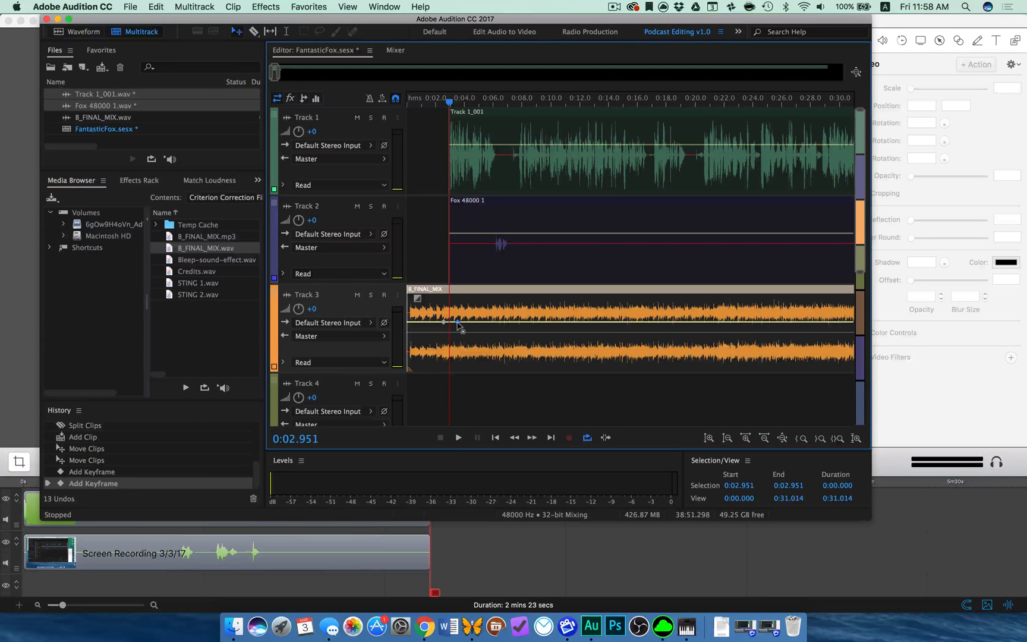
pyautogui.moveTo(458, 322); pyautogui.dragTo(458, 353)
# Play the mix from 0:02.951 to about 0:36.453 to check the music level under the voice
pyautogui.press('space')
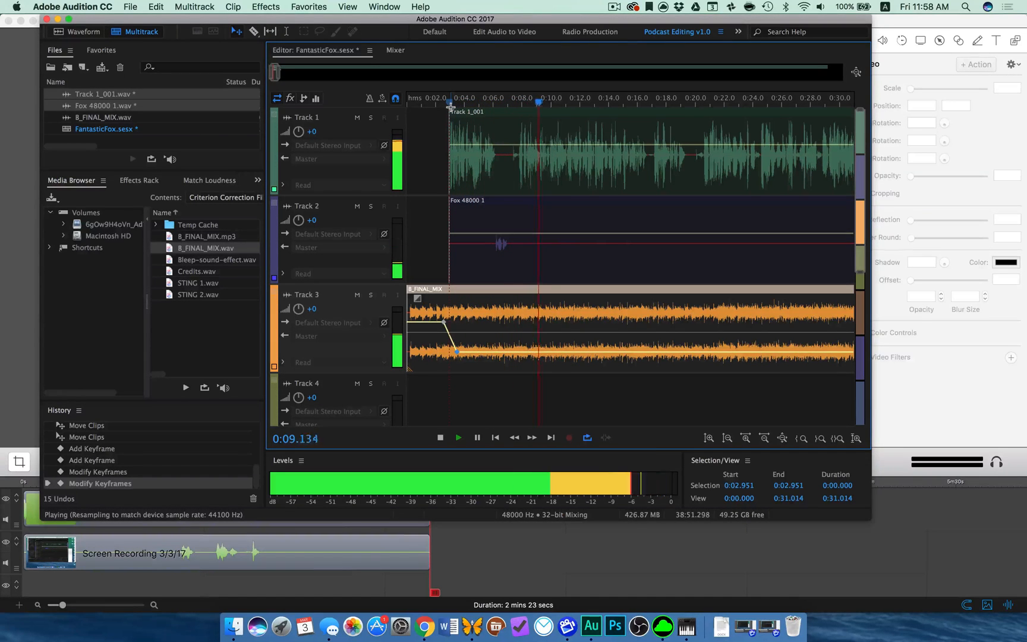
pyautogui.press('space')
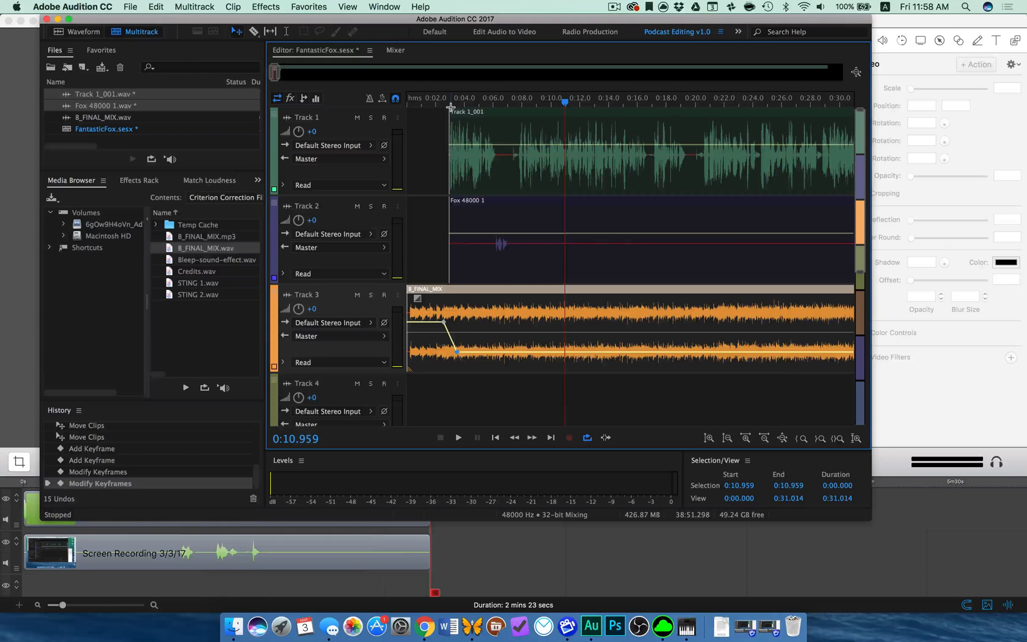
pyautogui.press('space')
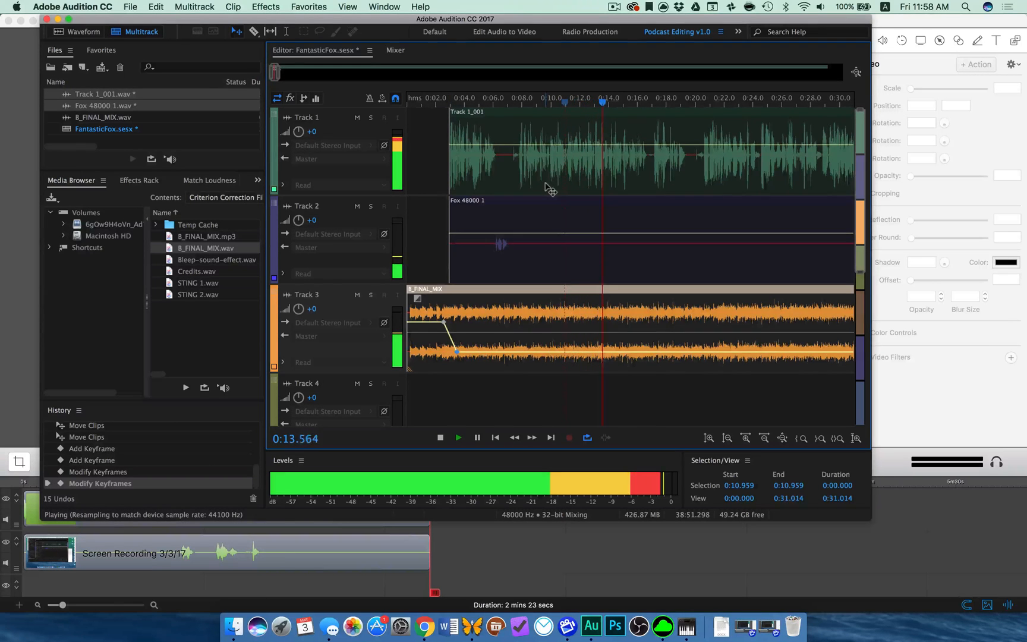
pyautogui.hscroll(10, 550, 189)
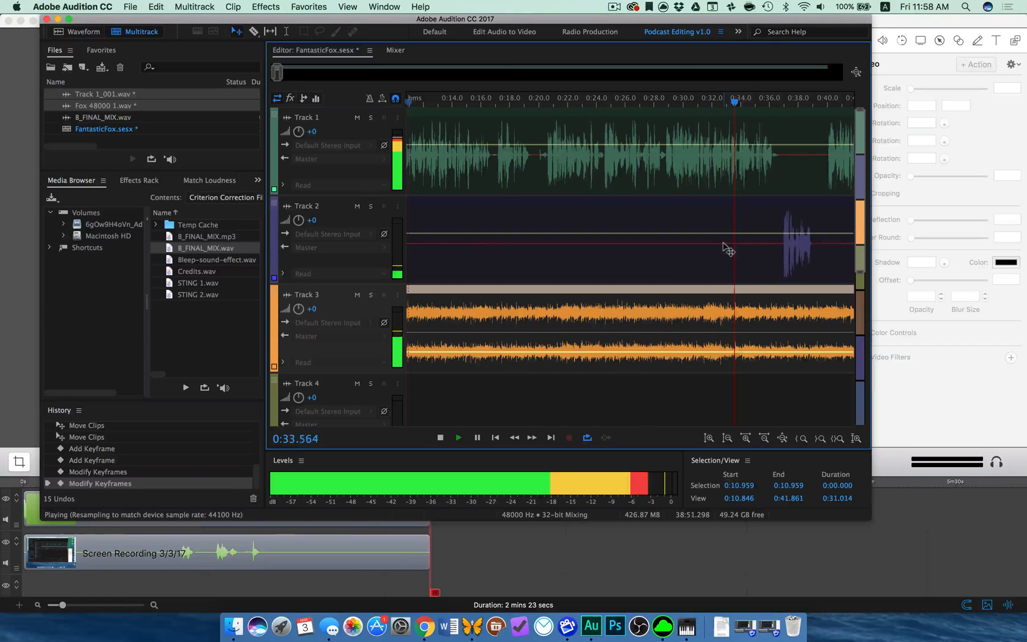
pyautogui.press('space')
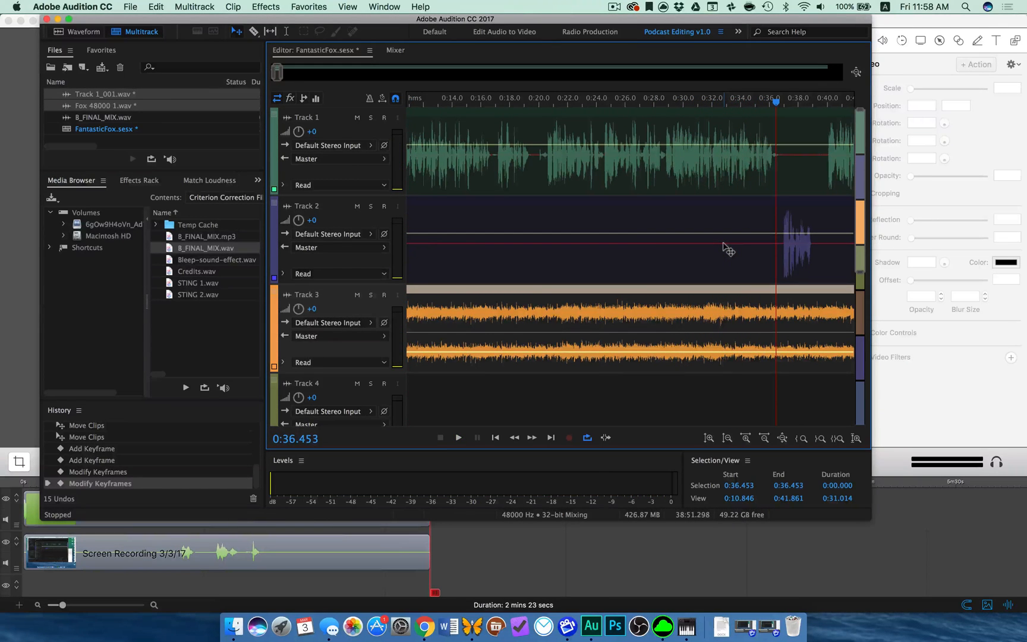
# Move the second pair of voice clips on Tracks 1 and 2 later so they begin where the first pair ends, without overlap
pyautogui.hscroll(10, 728, 371)
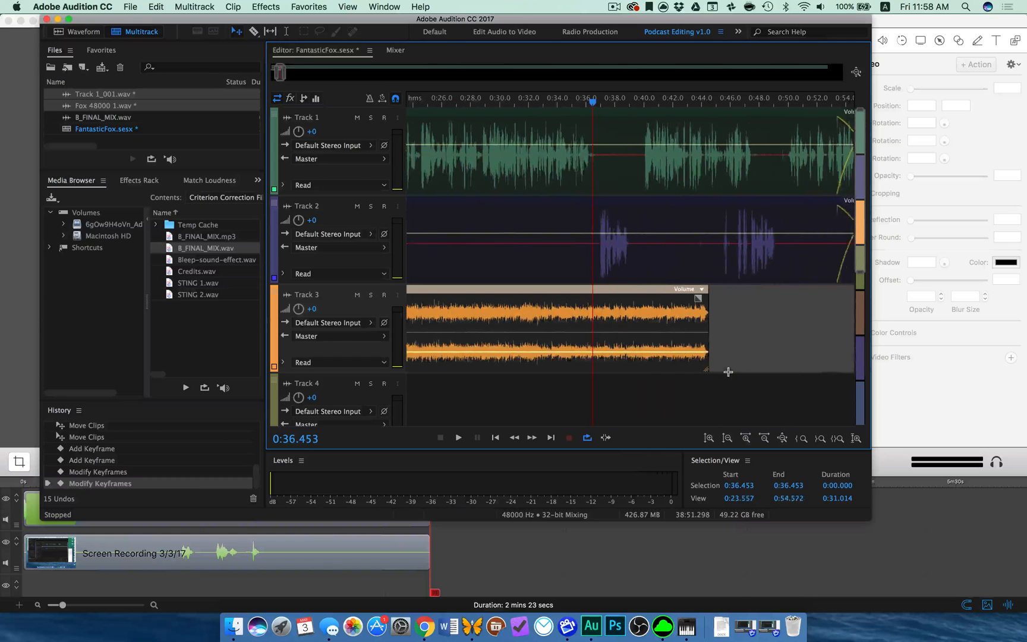
pyautogui.scroll(2, 794, 103)
pyautogui.scroll(-5, 794, 102)
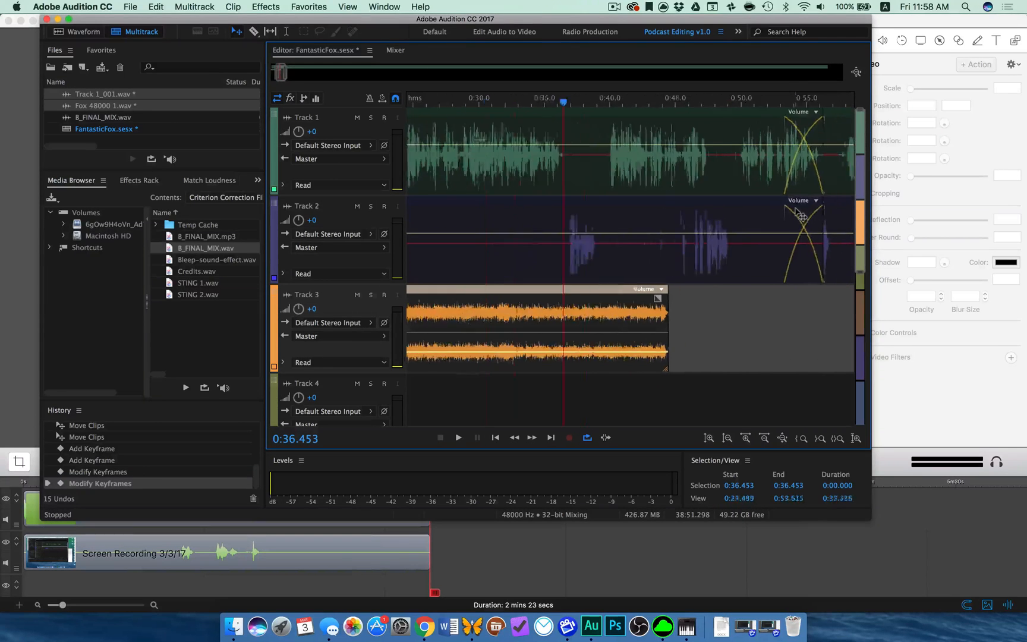
pyautogui.moveTo(819, 320); pyautogui.dragTo(830, 163)
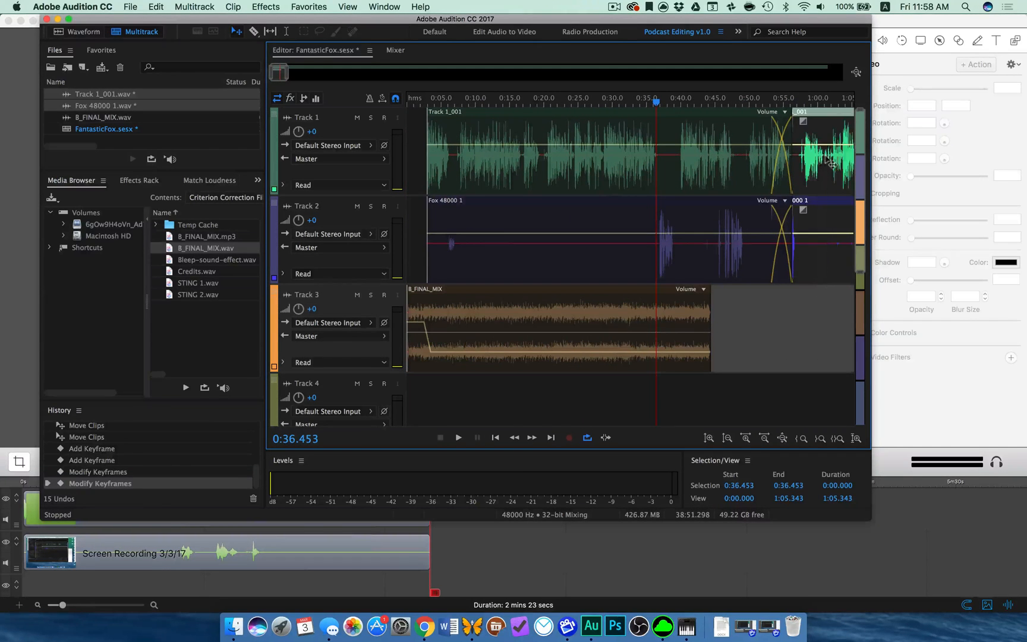
pyautogui.moveTo(832, 123)
pyautogui.mouseDown()
pyautogui.moveTo(856, 125)
pyautogui.moveTo(834, 124)
pyautogui.moveTo(847, 125)
pyautogui.mouseUp()
pyautogui.click(796, 294)
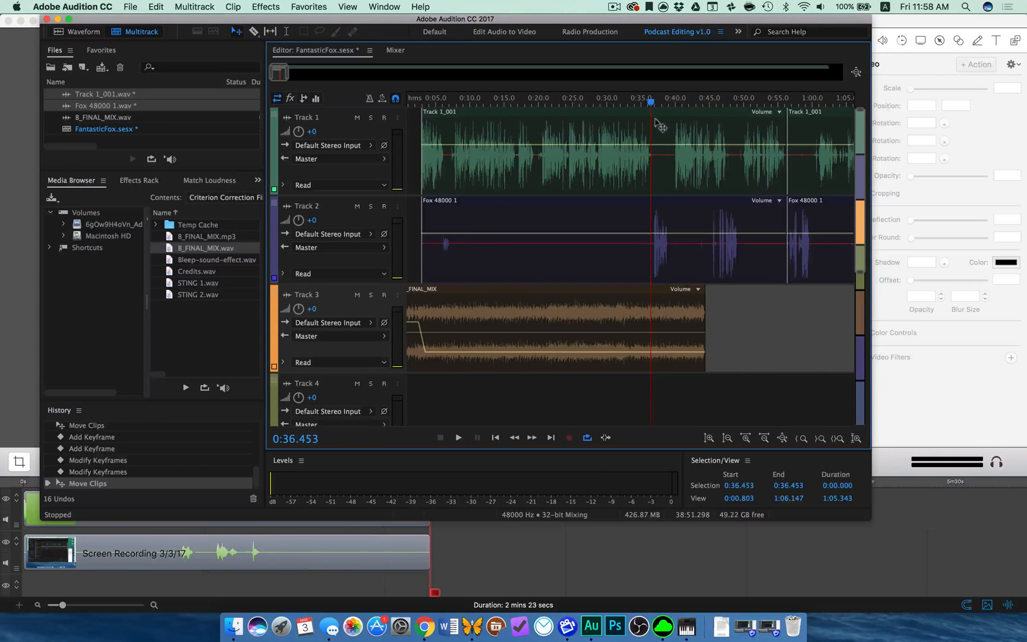
# Play the end of the phrase from 0:35.213 and split the first voice clips on Tracks 1 and 2 at 0:36.519
pyautogui.press('space')
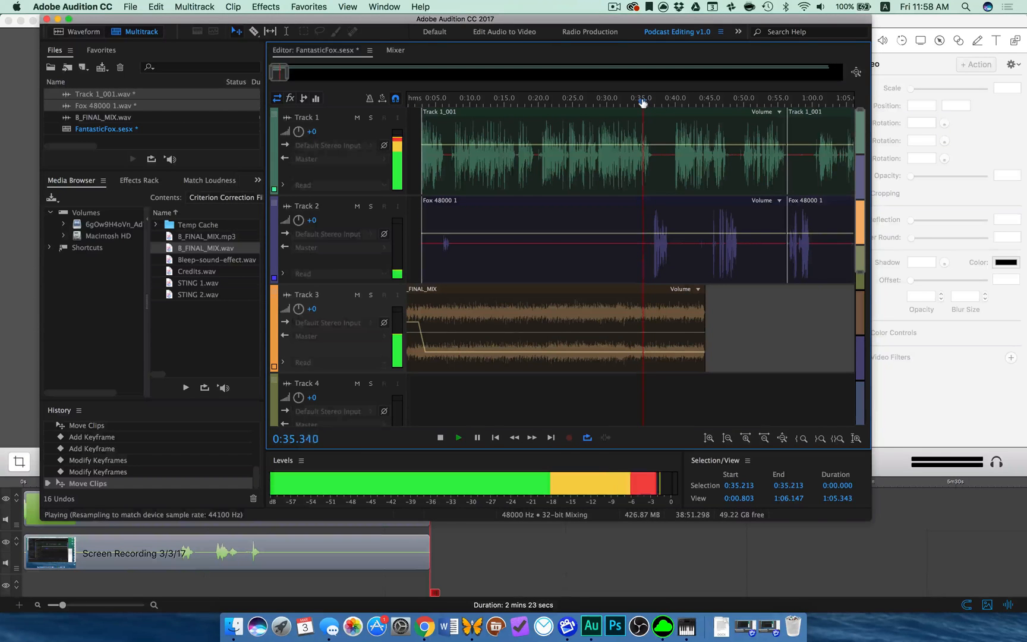
pyautogui.press('space')
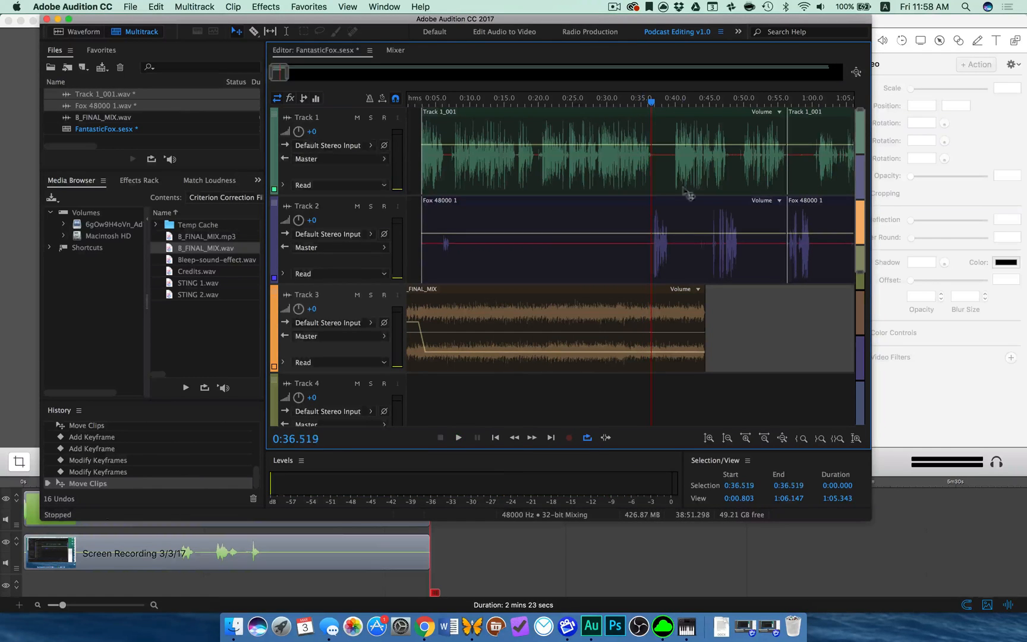
pyautogui.click(687, 252)
pyautogui.click(672, 171)
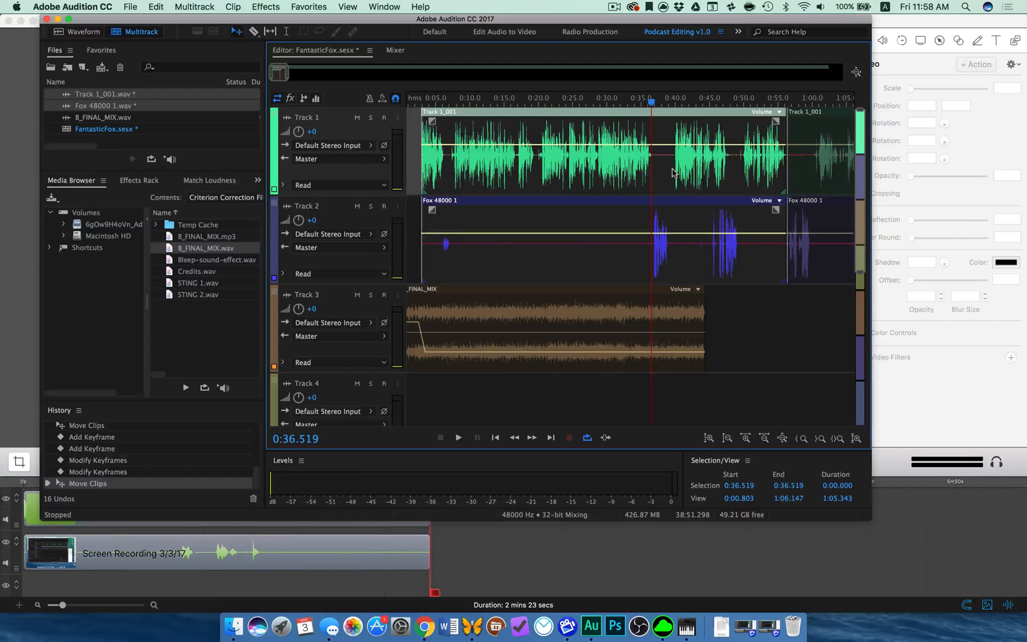
pyautogui.press('super+k')
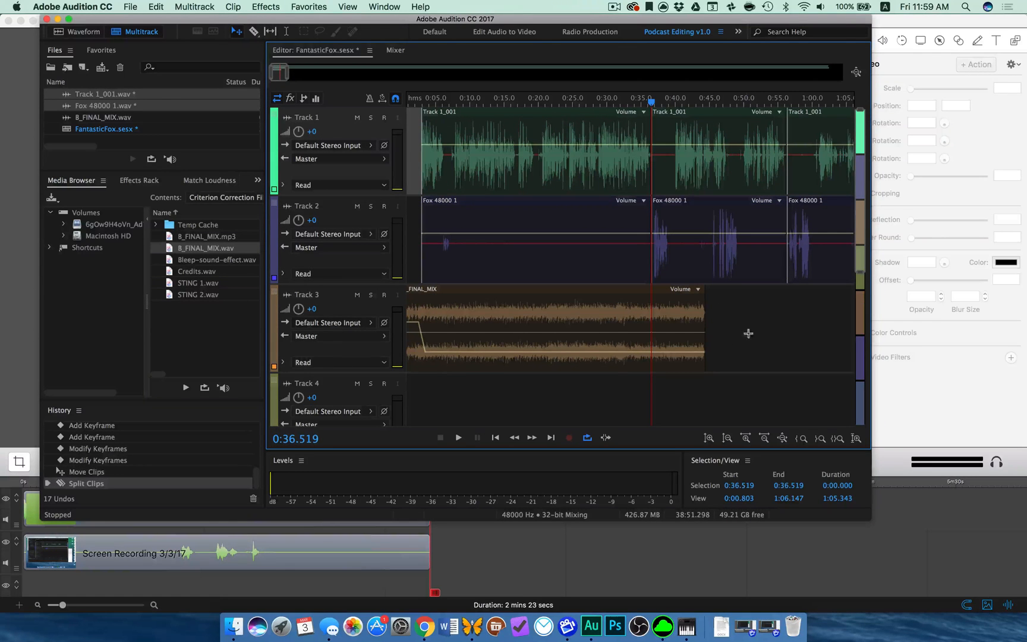
# Move all voice clips after the 0:36.519 split on Tracks 1 and 2 together so they start at about 0:48
pyautogui.moveTo(751, 302); pyautogui.dragTo(736, 178)
pyautogui.moveTo(826, 308); pyautogui.dragTo(807, 189)
pyautogui.hscroll(5, 806, 189)
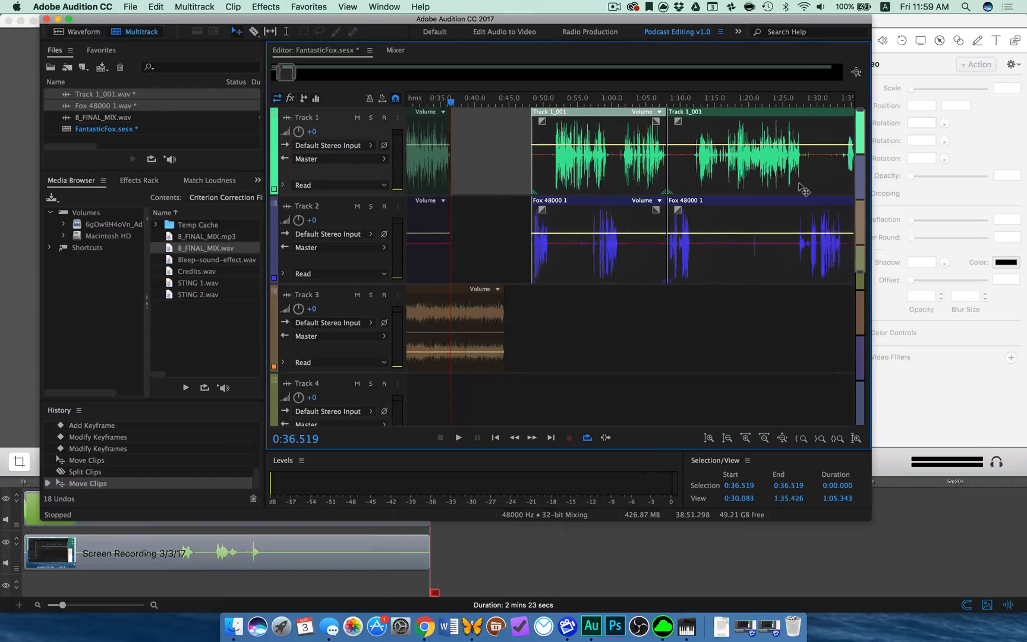
# Audition the voice clips on Tracks 1 and 2 around 1:25 and 1:05 to locate the closing intro phrase
pyautogui.click(788, 104)
pyautogui.press('space')
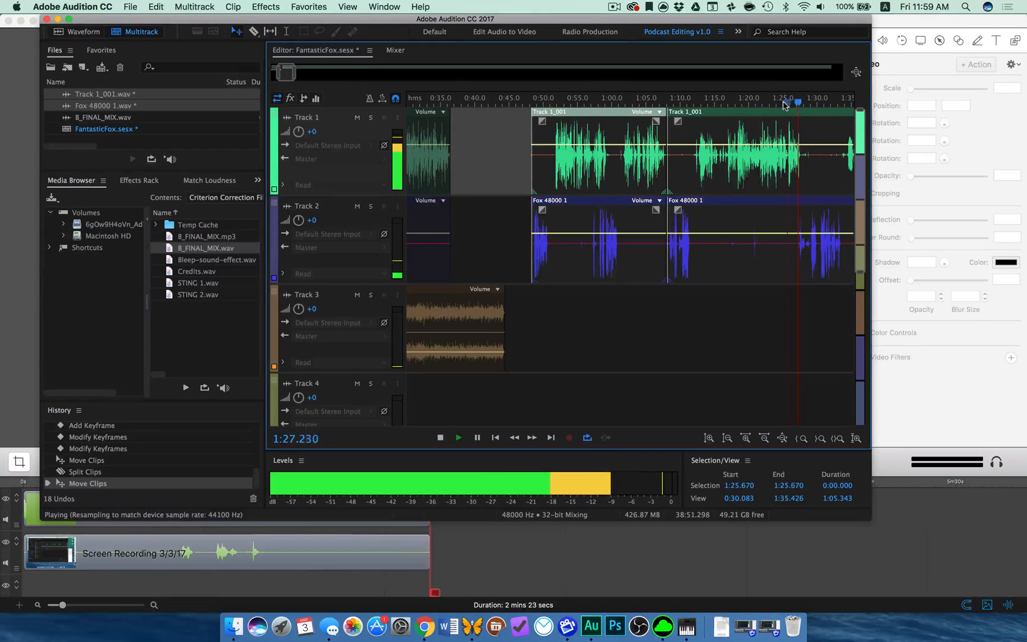
pyautogui.press('space')
pyautogui.click(748, 102)
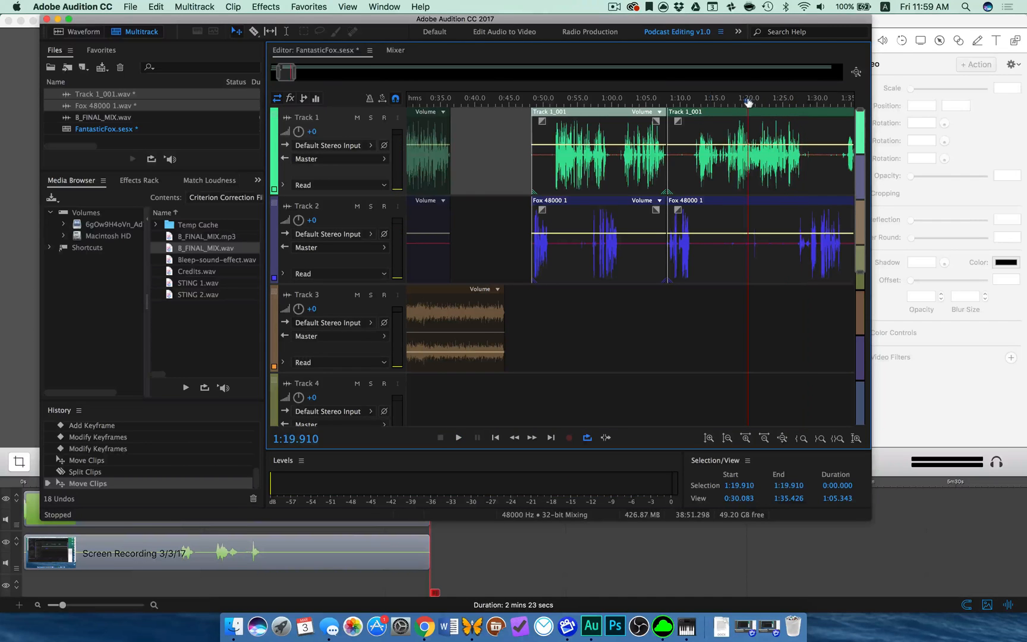
pyautogui.click(649, 104)
pyautogui.press('space')
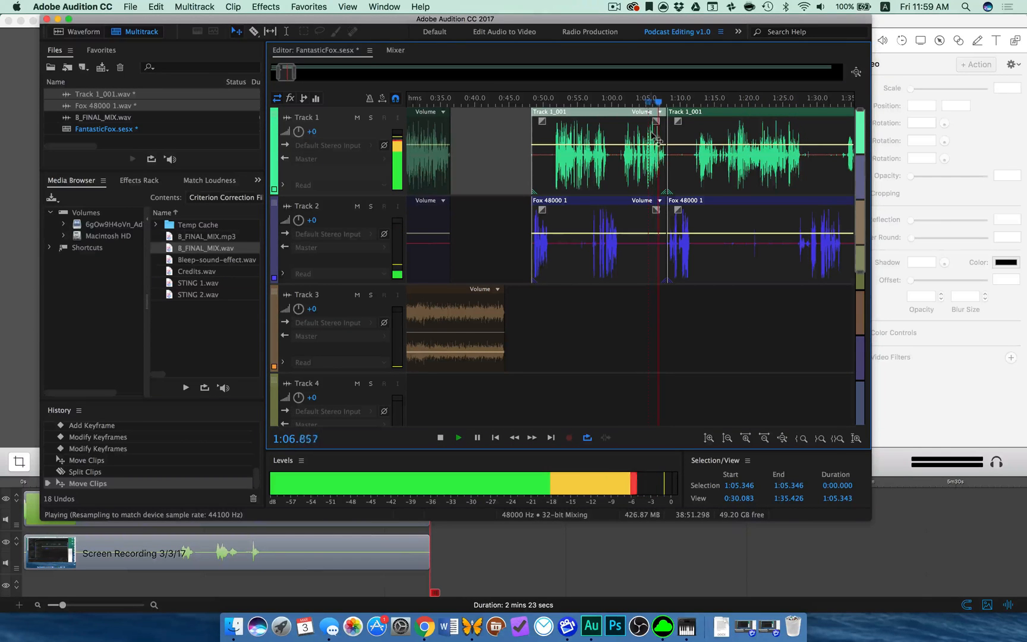
# Replay the phrase near 1:05 and split the voice clips on Tracks 1 and 2 at 1:05.069
pyautogui.scroll(5, 651, 134)
pyautogui.click(646, 104)
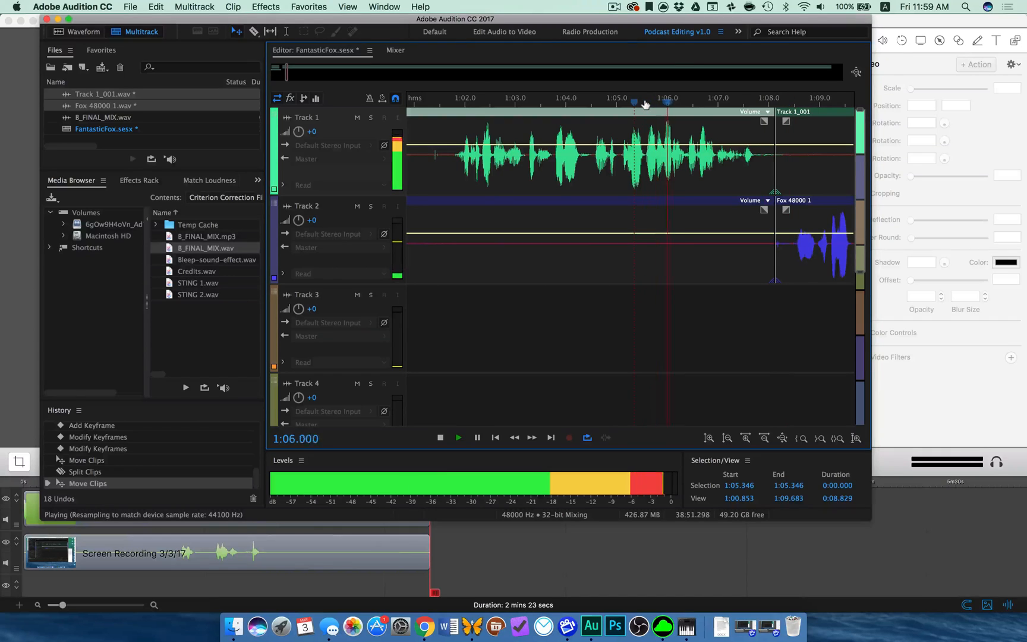
pyautogui.click(623, 102)
pyautogui.press('space')
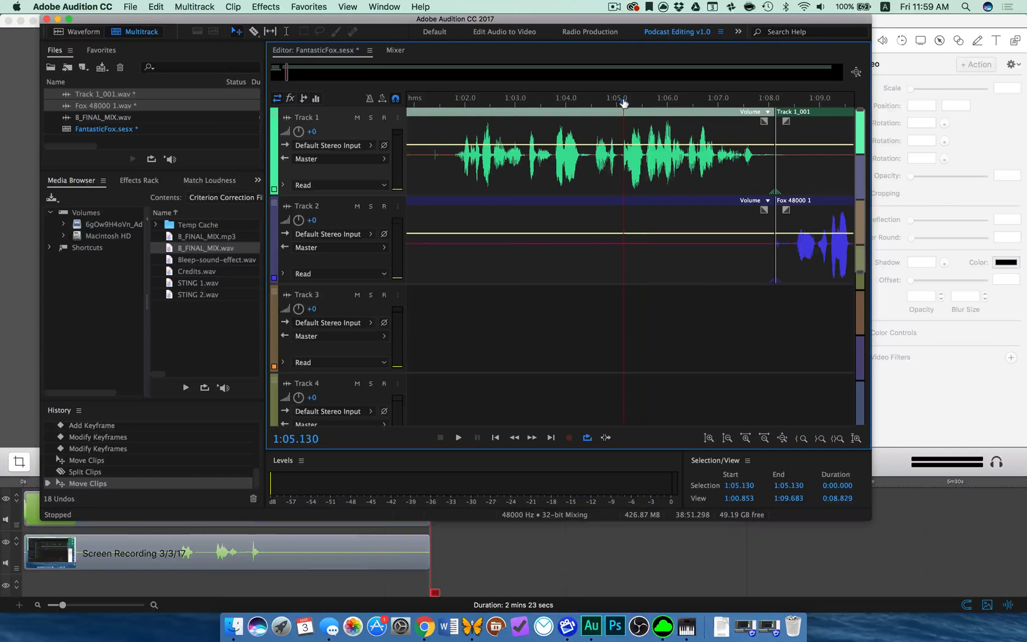
pyautogui.moveTo(623, 104); pyautogui.dragTo(620, 103)
pyautogui.press('super+k')
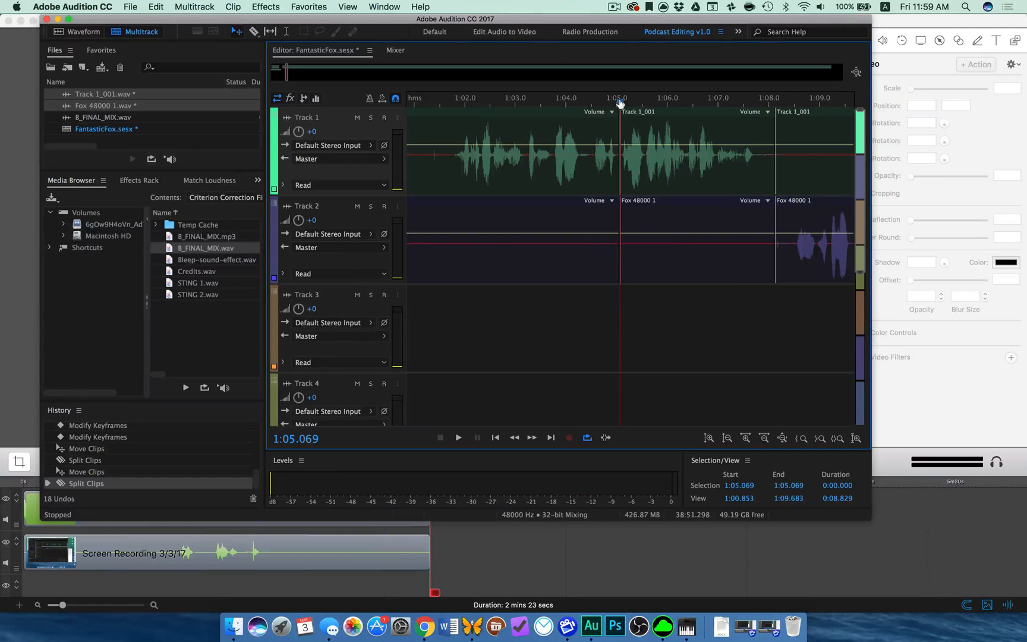
# Move the short voice clips that start at 1:05.069 on Tracks 1 and 2 earlier, directly after the clips ending at 0:36.519
pyautogui.scroll(-5, 611, 307)
pyautogui.click(623, 287)
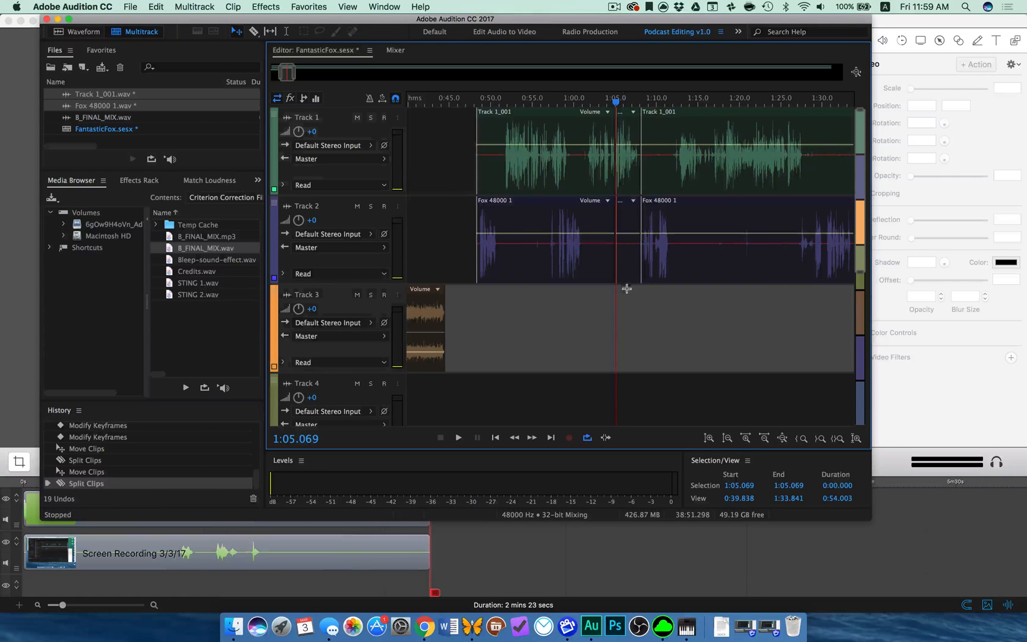
pyautogui.click(632, 184)
pyautogui.hscroll(-3, 633, 125)
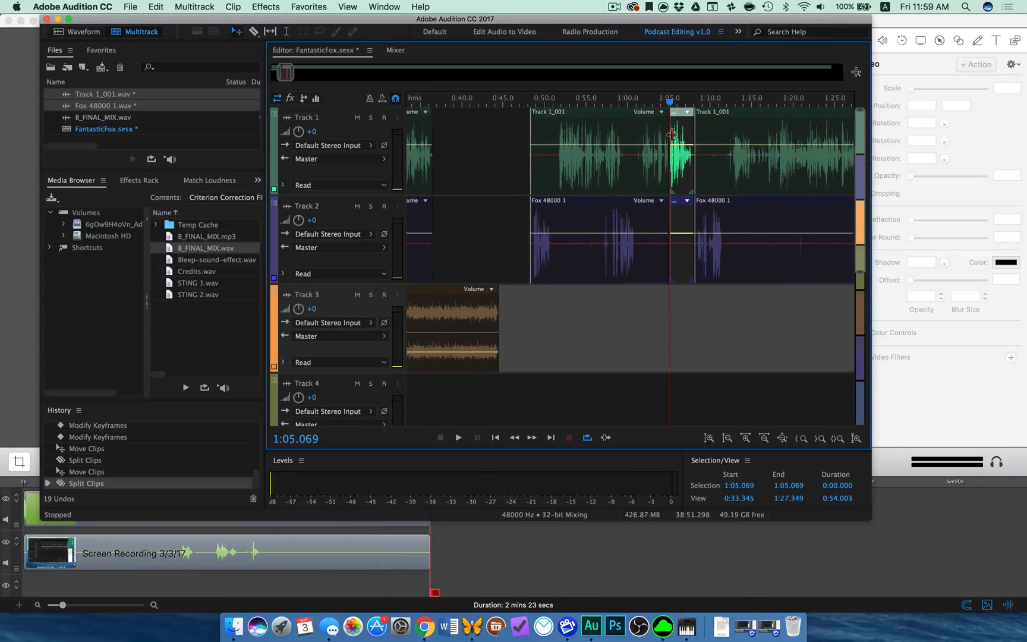
pyautogui.moveTo(682, 122); pyautogui.dragTo(442, 128)
# Play the new join on the voice tracks from 0:35.776 to 0:39.628 with the music underneath
pyautogui.scroll(5, 432, 170)
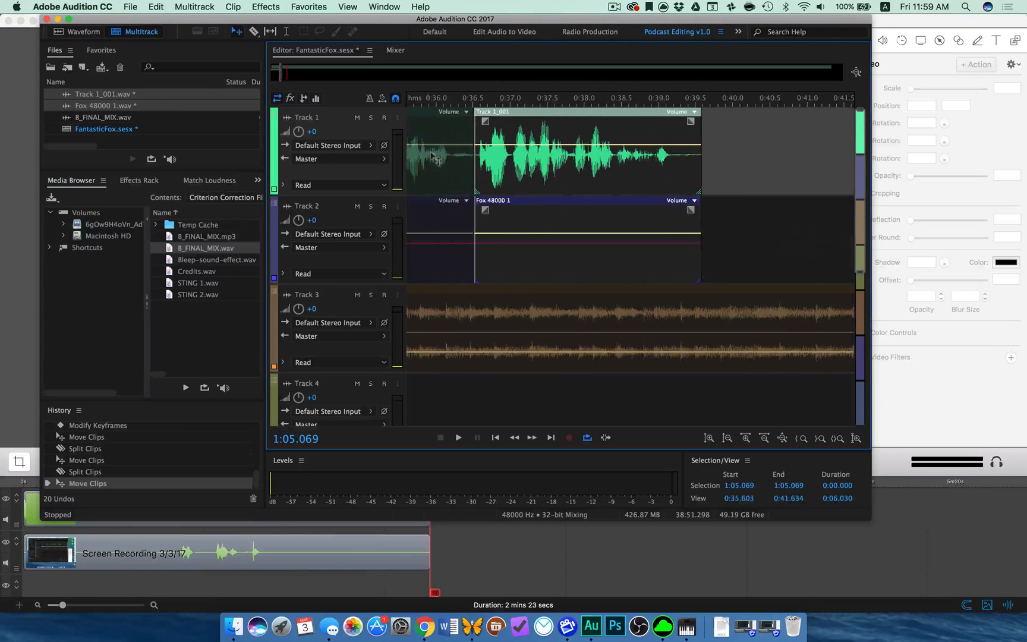
pyautogui.click(418, 102)
pyautogui.press('space')
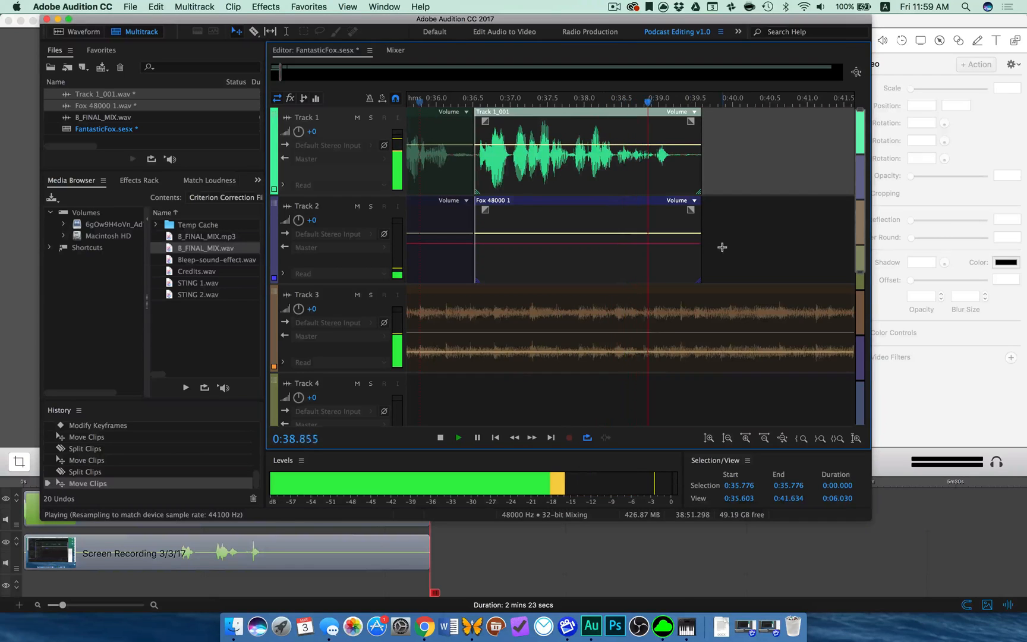
pyautogui.press('space')
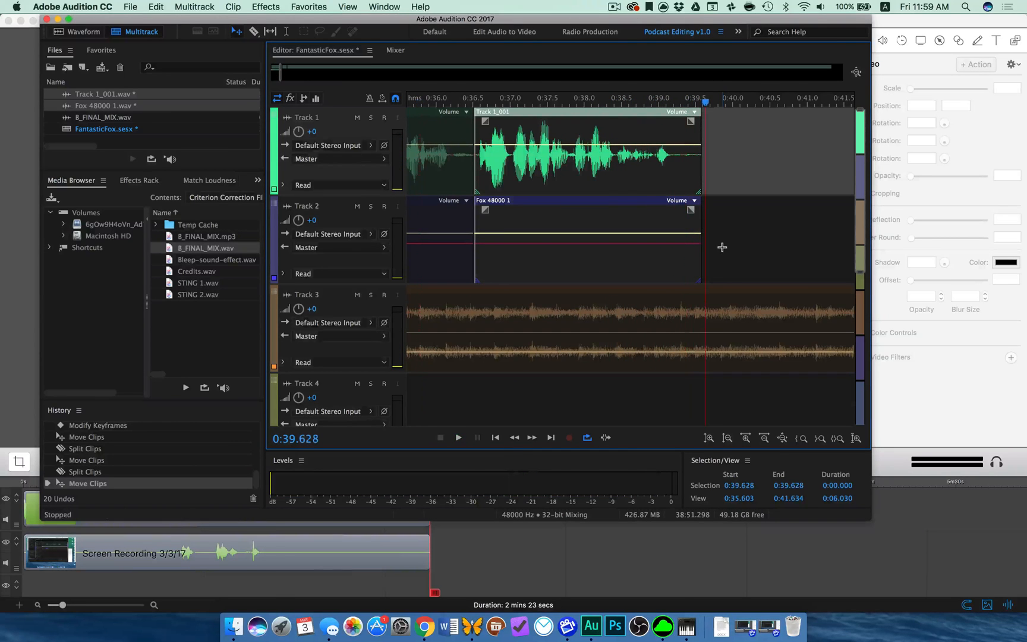
# Add volume keyframes to the Track 3 music at about 0:39.4 and 0:39.8, raising the level from the second one onward
pyautogui.click(697, 354)
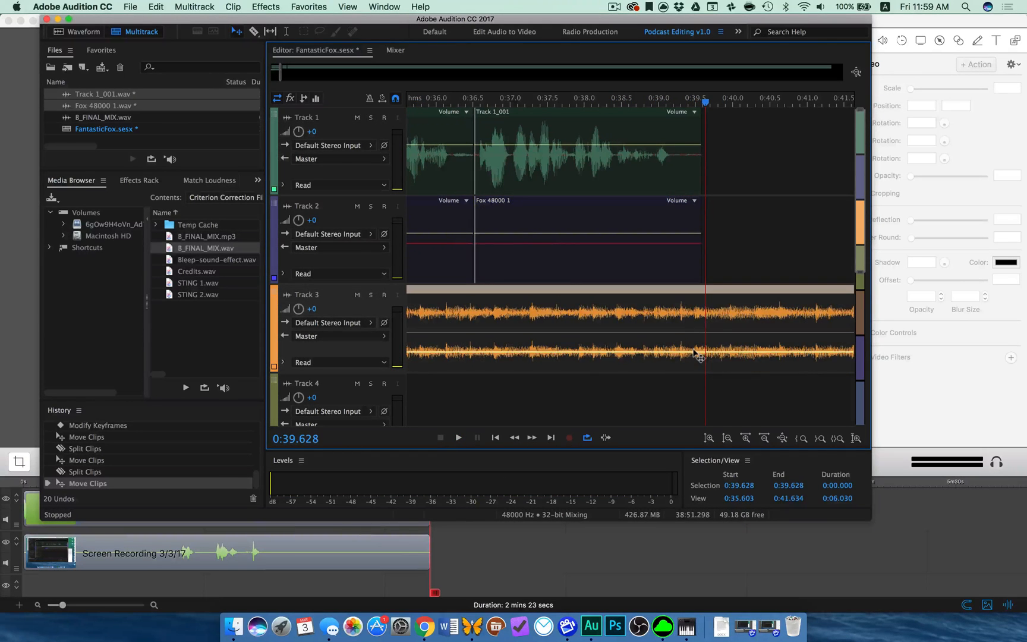
pyautogui.click(689, 353)
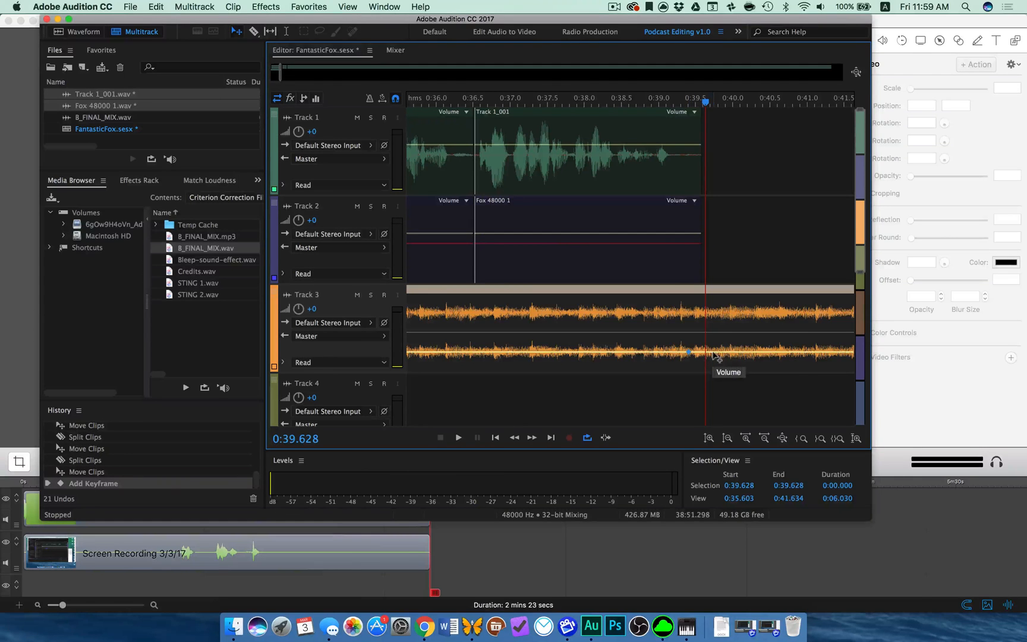
pyautogui.moveTo(713, 352); pyautogui.dragTo(715, 326)
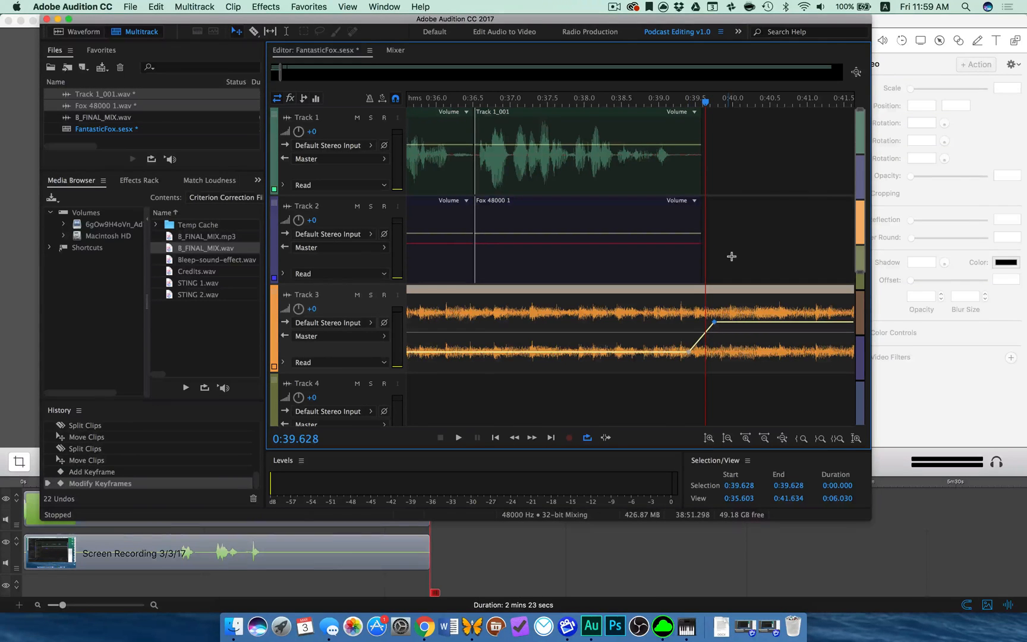
pyautogui.hscroll(5, 732, 254)
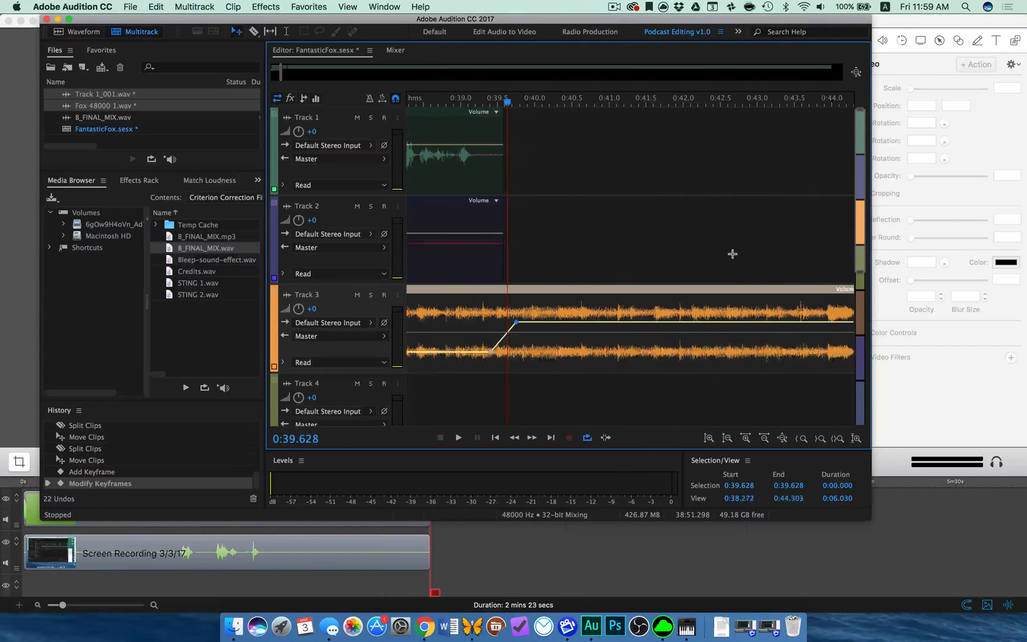
pyautogui.hscroll(-5, 732, 254)
pyautogui.hscroll(-20, 732, 254)
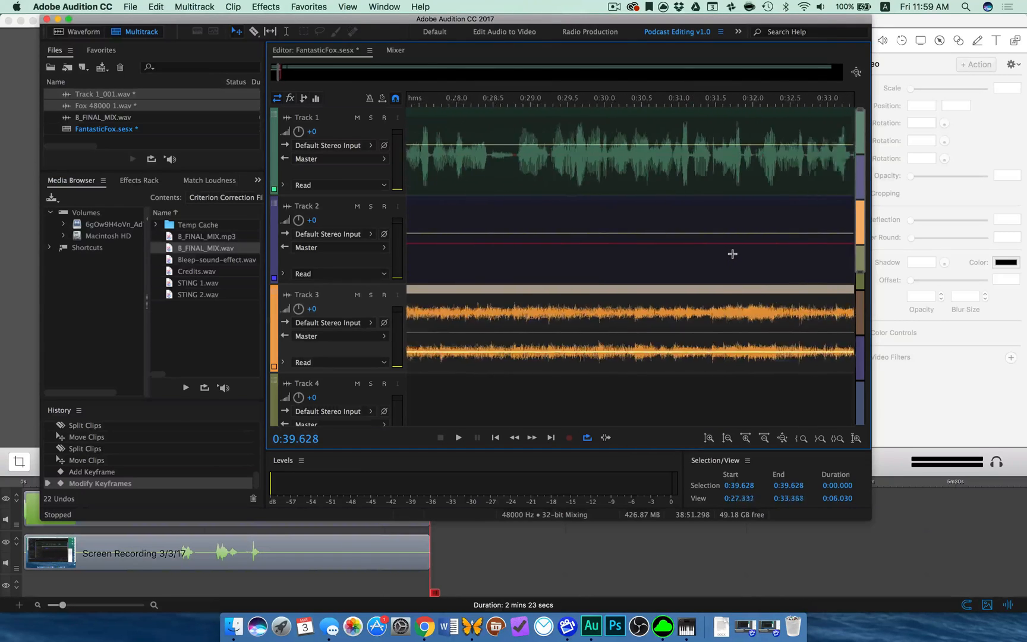
pyautogui.hscroll(-2, 732, 253)
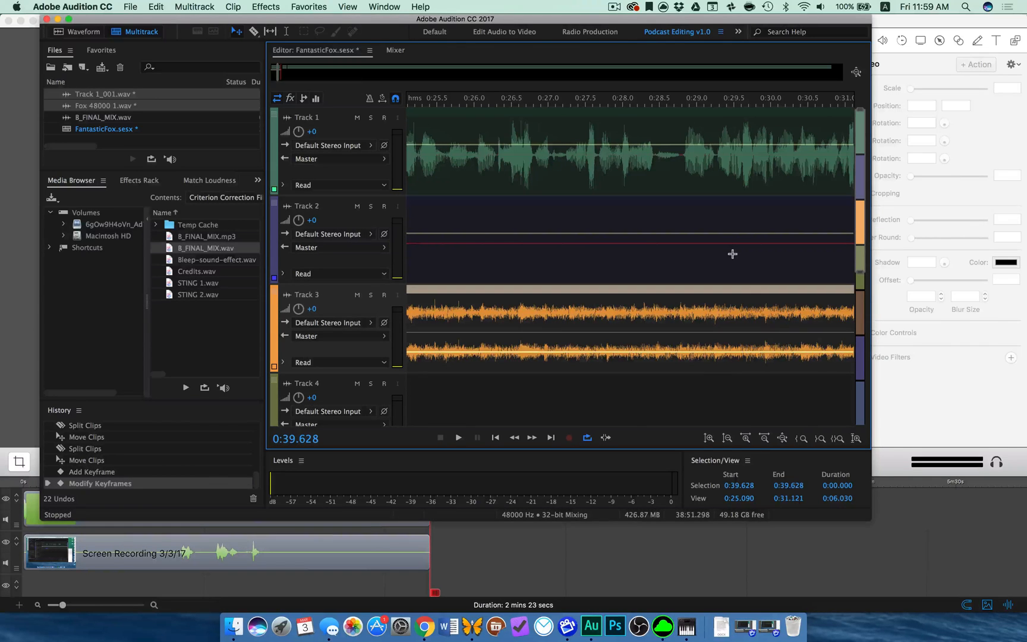
pyautogui.hscroll(10, 736, 276)
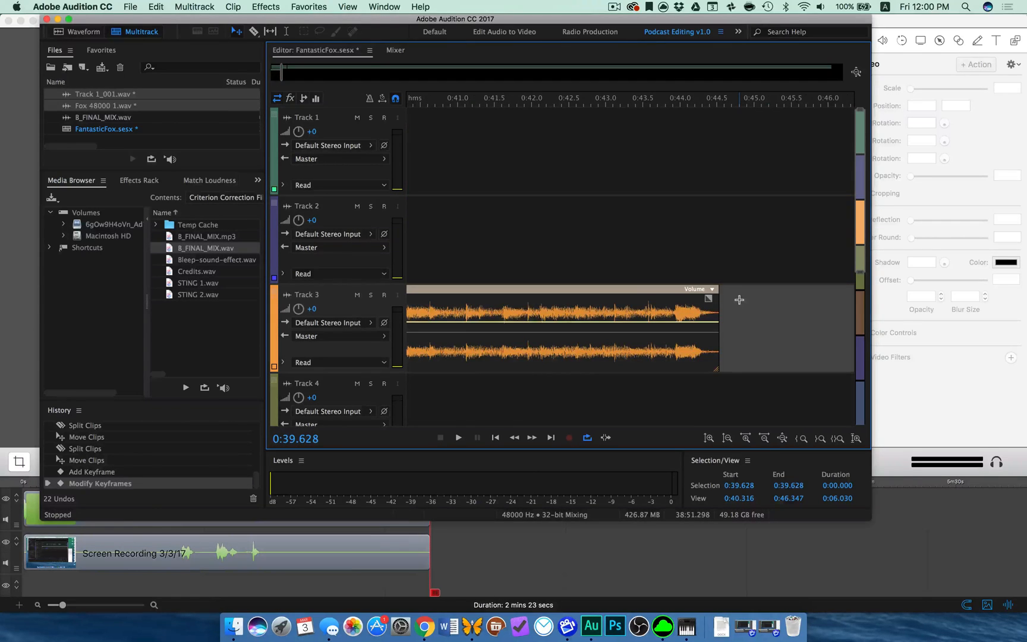